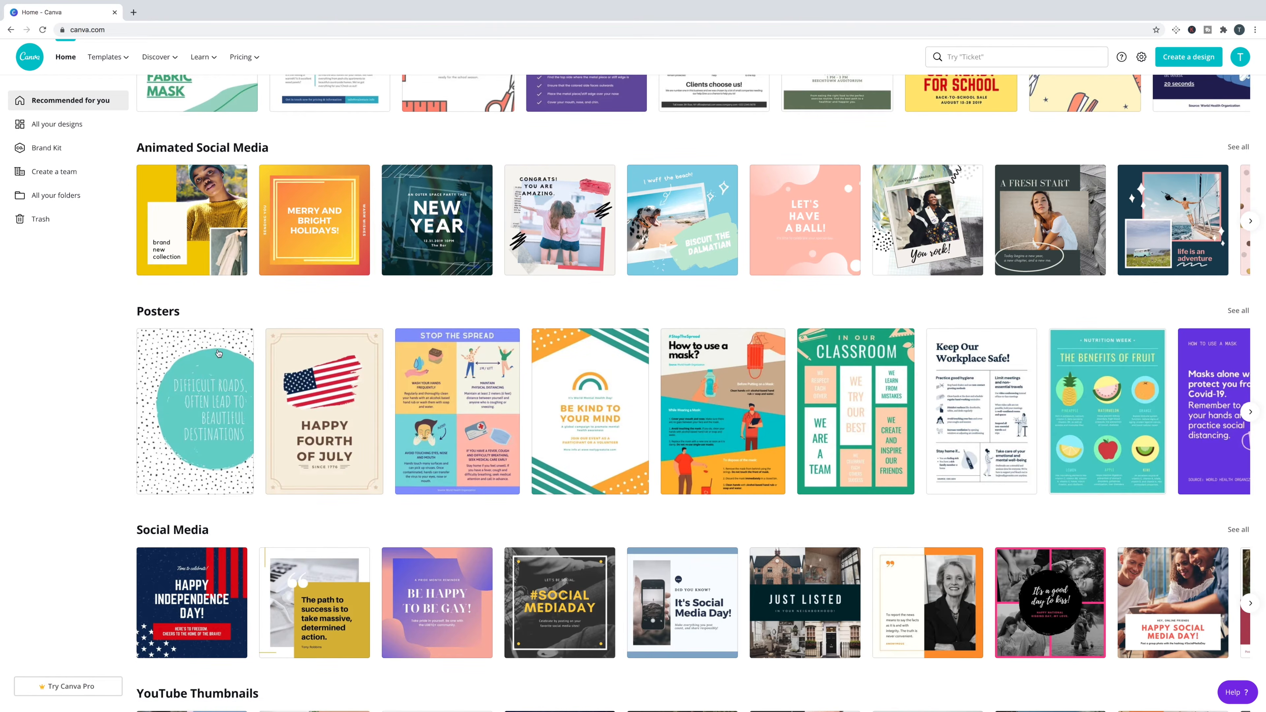
Browse the home page's template categories, including posters, social media, YouTube thumbnails, logos, flyers, Facebook covers and Instagram posts.
scroll(213, 522, "up", 3)
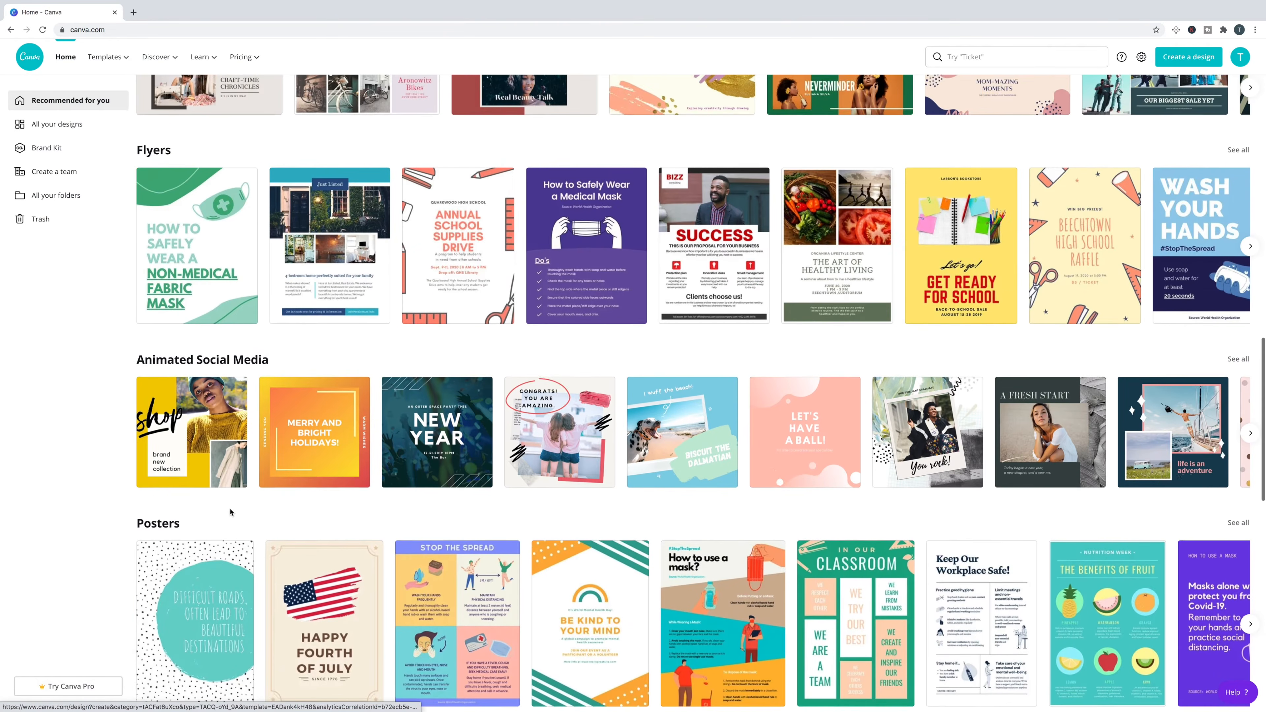
scroll(376, 440, "down", 9)
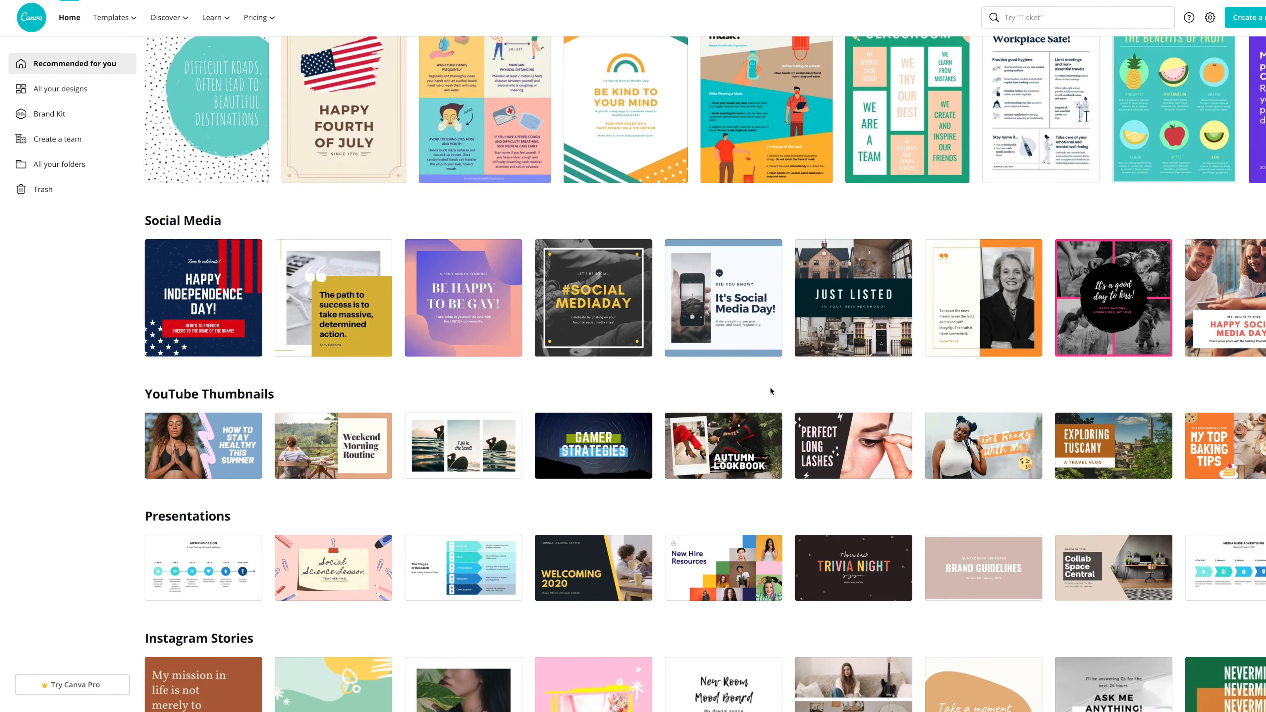
scroll(747, 388, "up", 1)
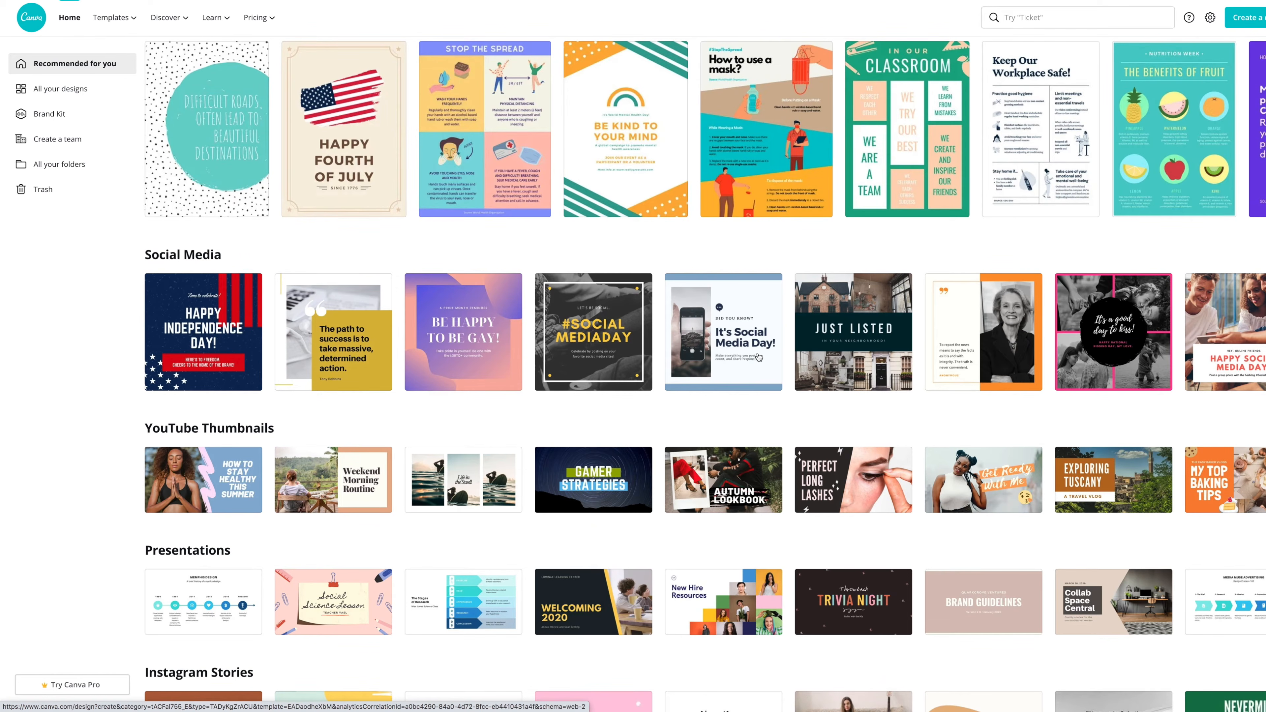
scroll(758, 357, "up", 10)
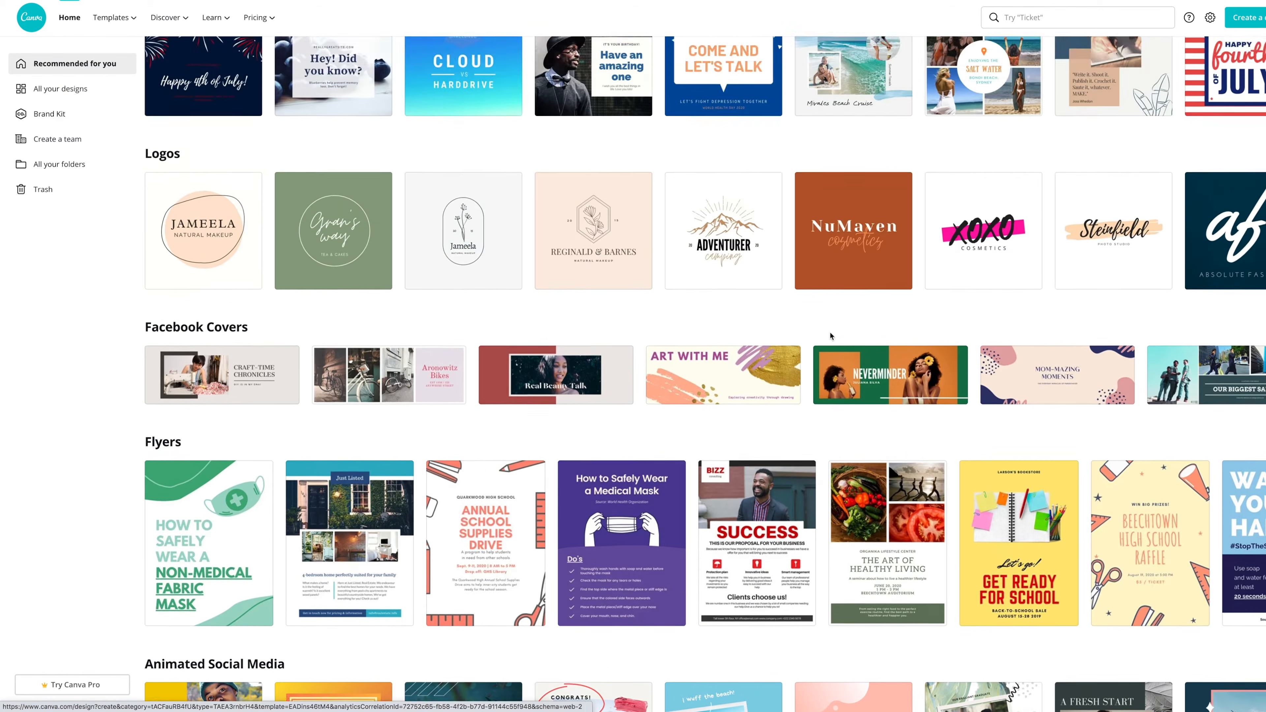
scroll(843, 343, "up", 1)
scroll(454, 345, "up", 8)
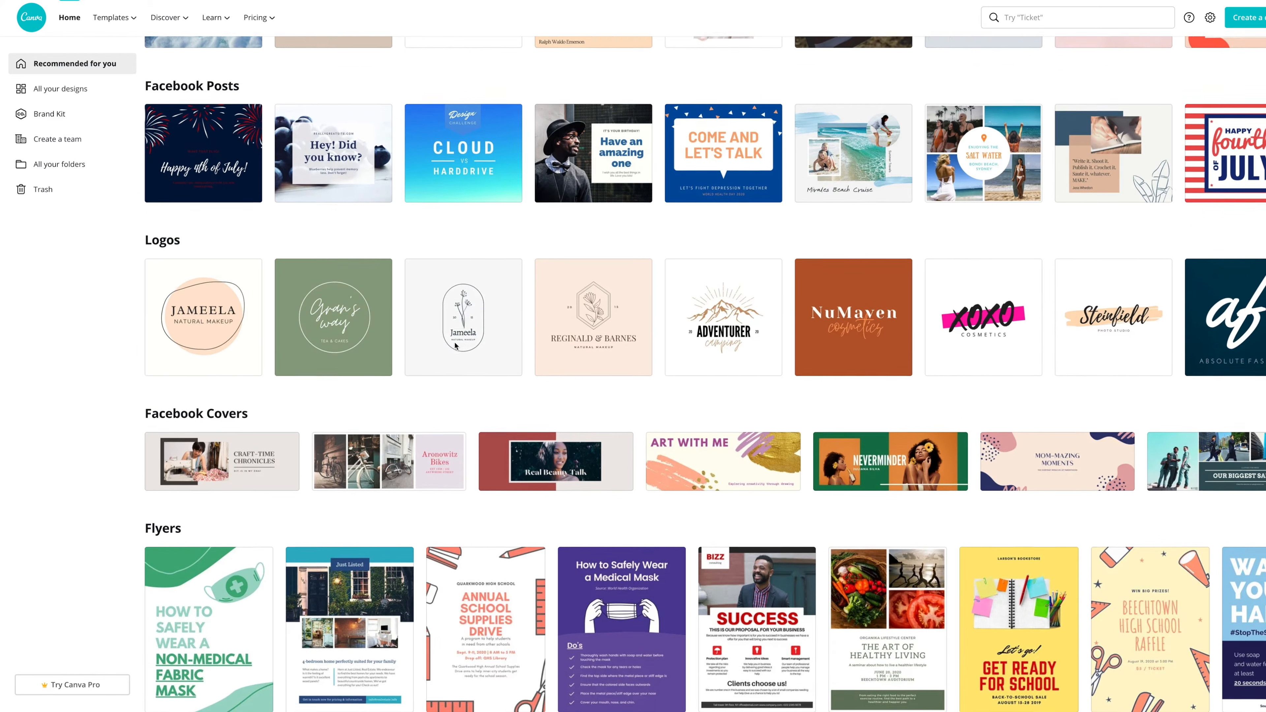
scroll(455, 345, "up", 1)
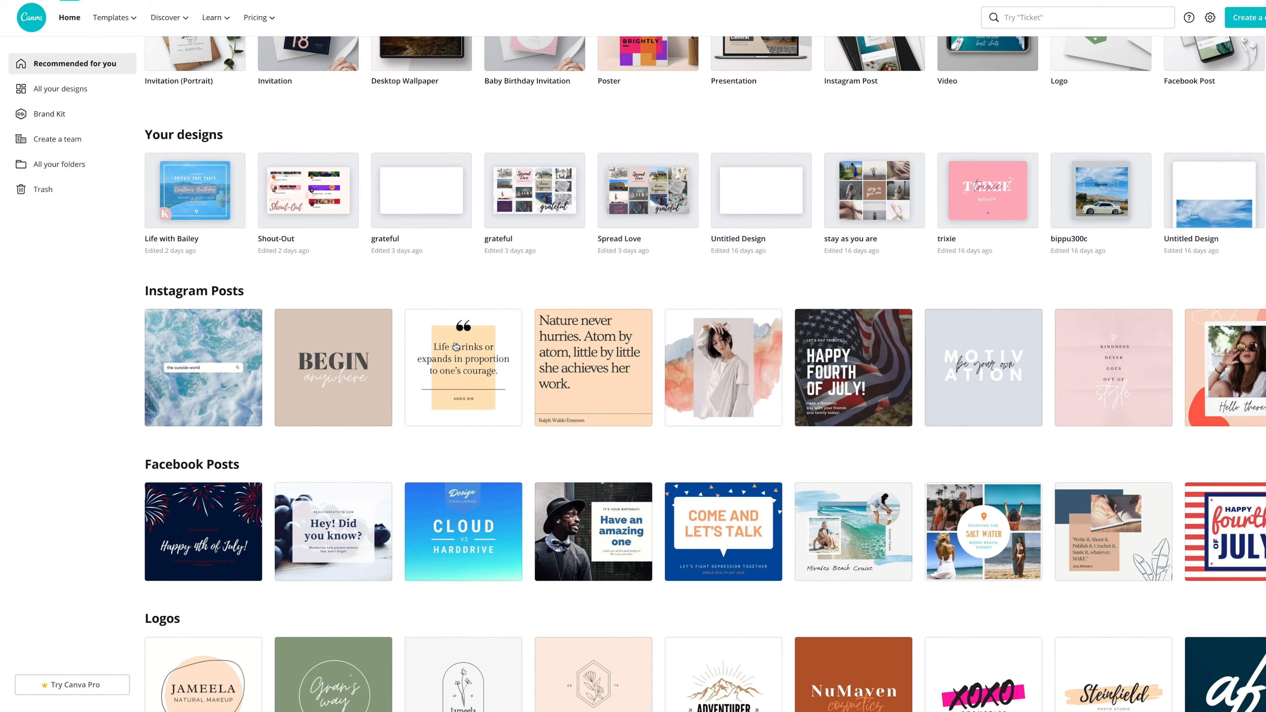
scroll(806, 391, "right", 3)
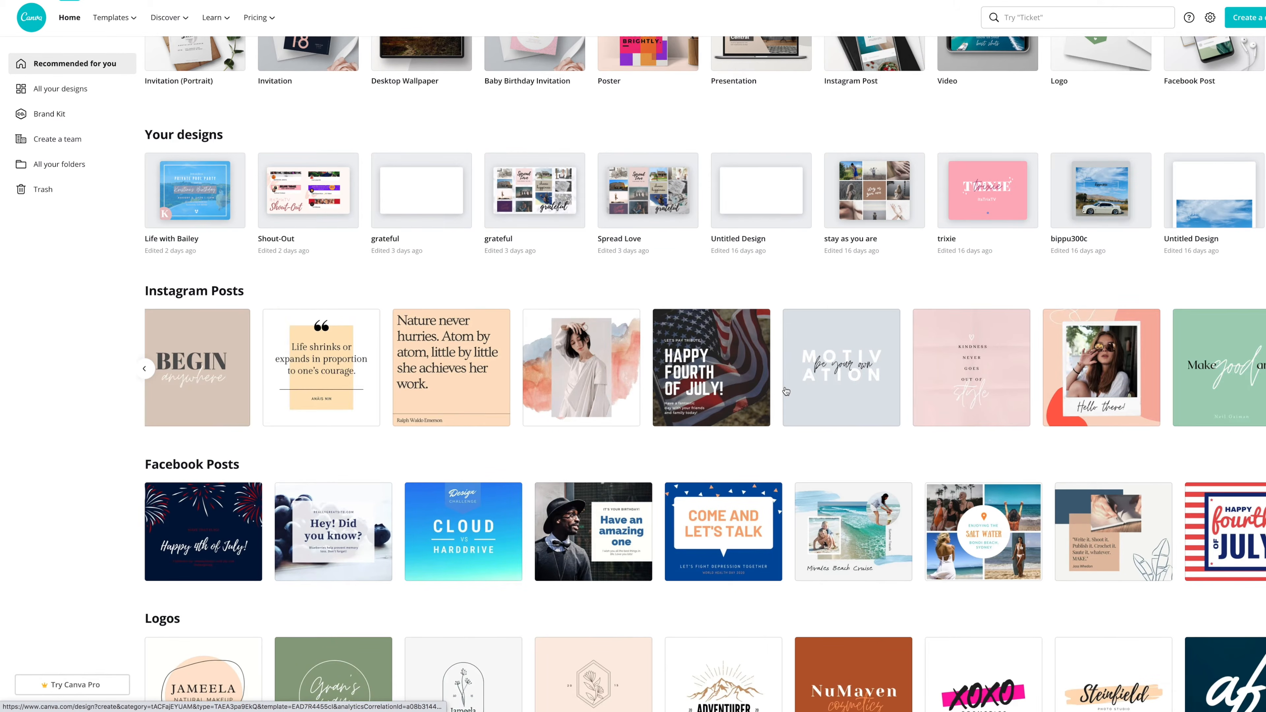
scroll(806, 391, "left", 3)
scroll(582, 311, "up", 5)
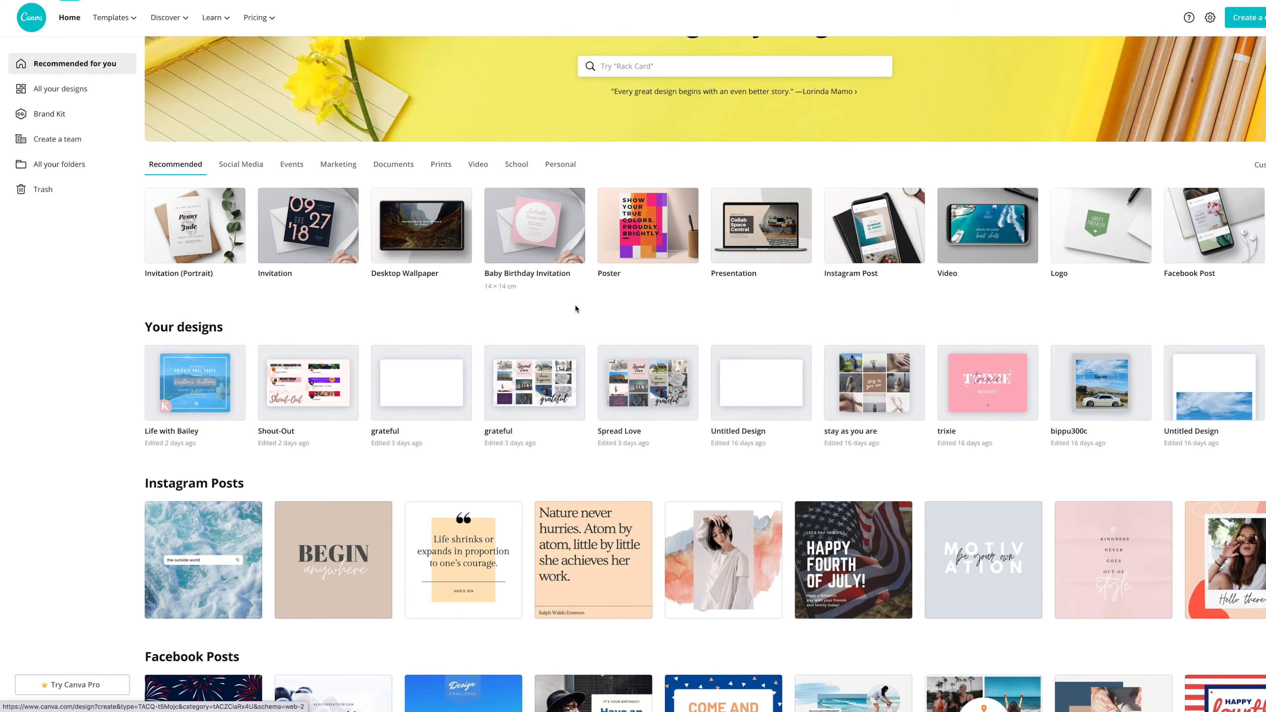
scroll(640, 309, "up", 2)
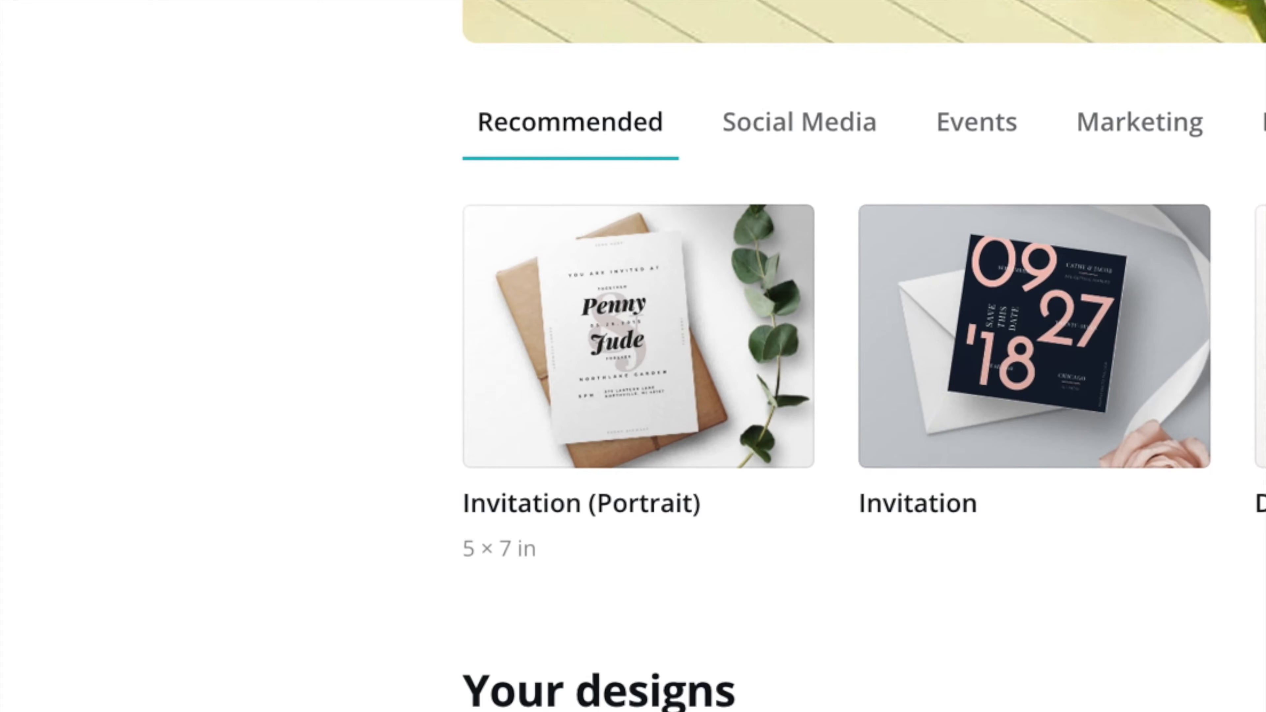
Browse the Prints formats and start a new portrait invitation design.
scroll(859, 336, "right", 1)
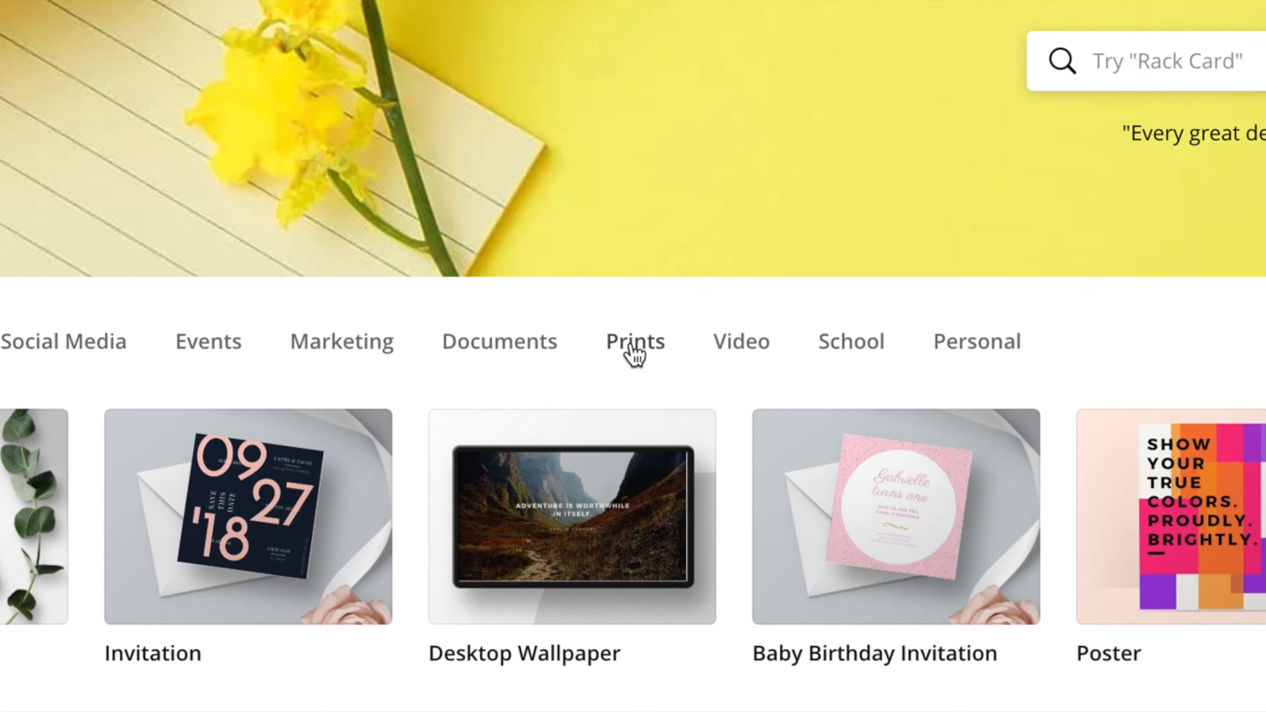
left_click(636, 355)
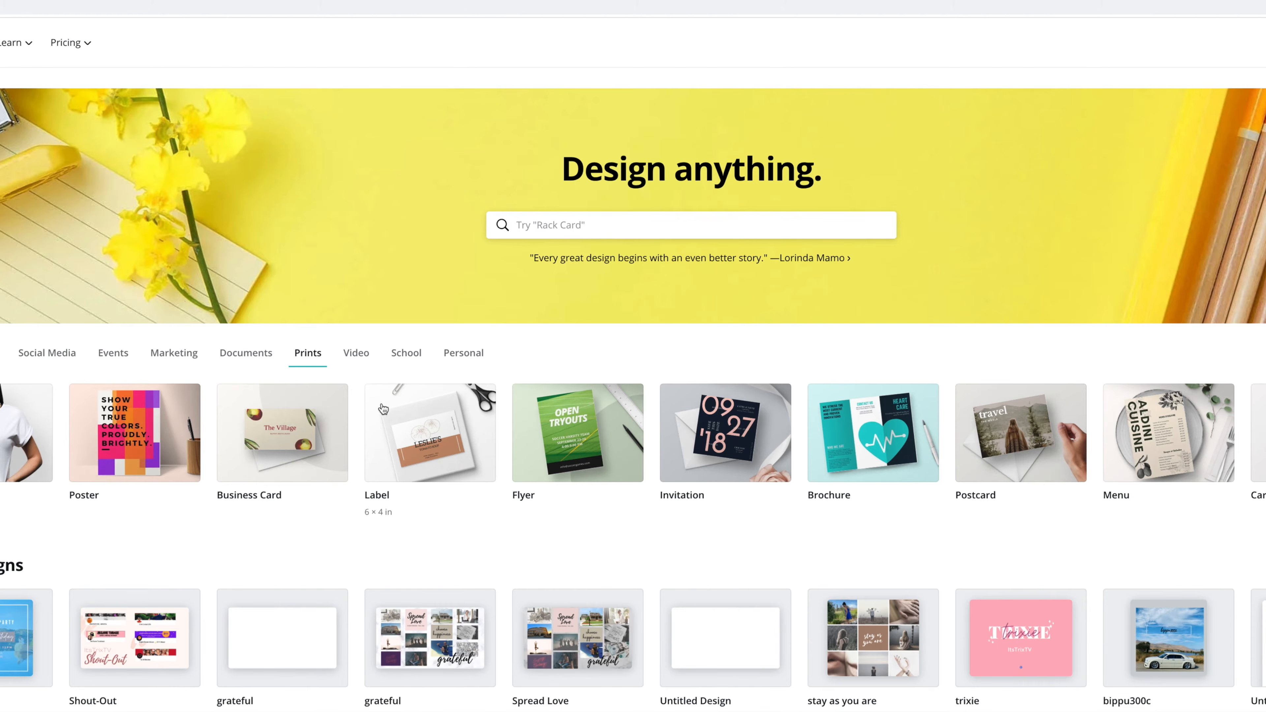
scroll(761, 477, "right", 5)
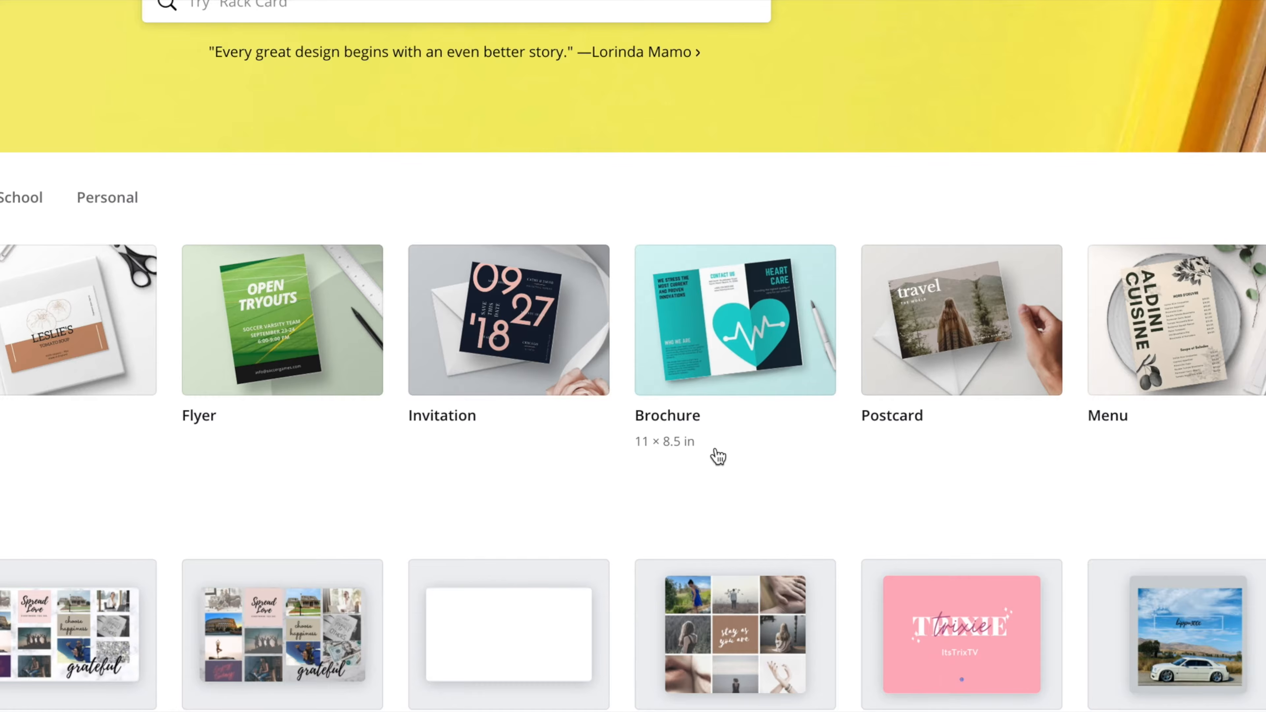
scroll(816, 403, "right", 6)
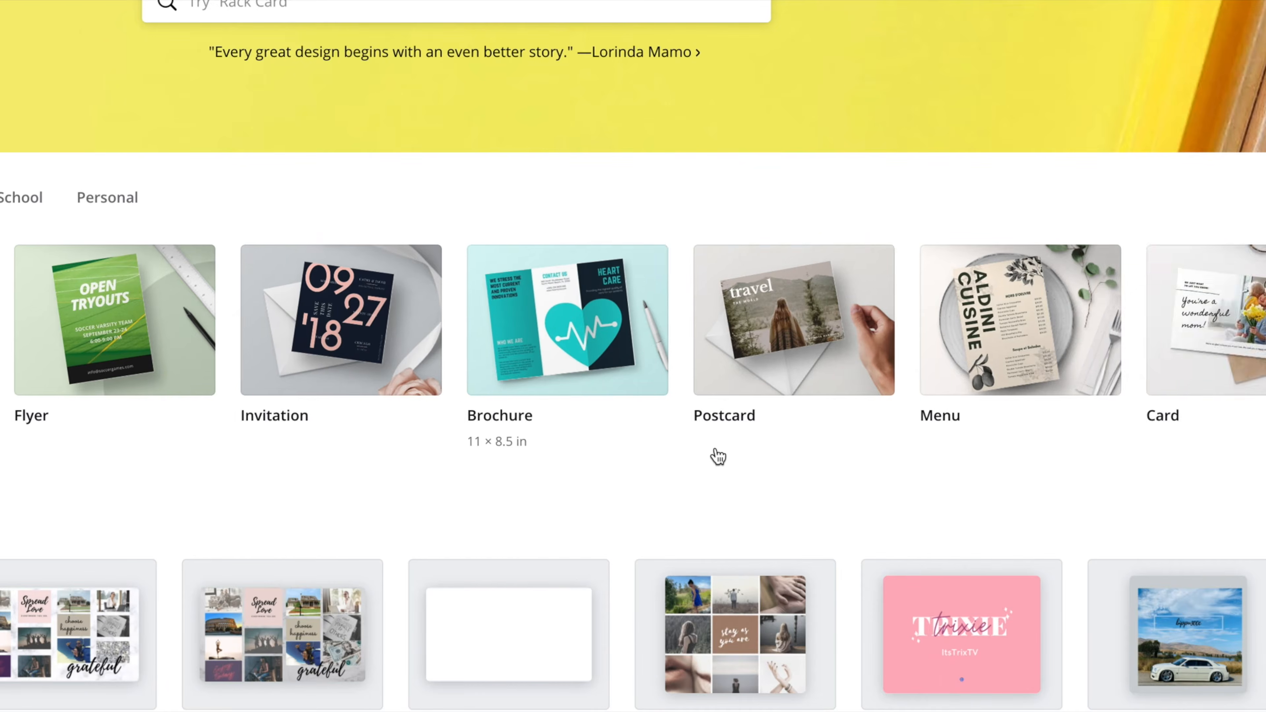
scroll(972, 460, "right", 10)
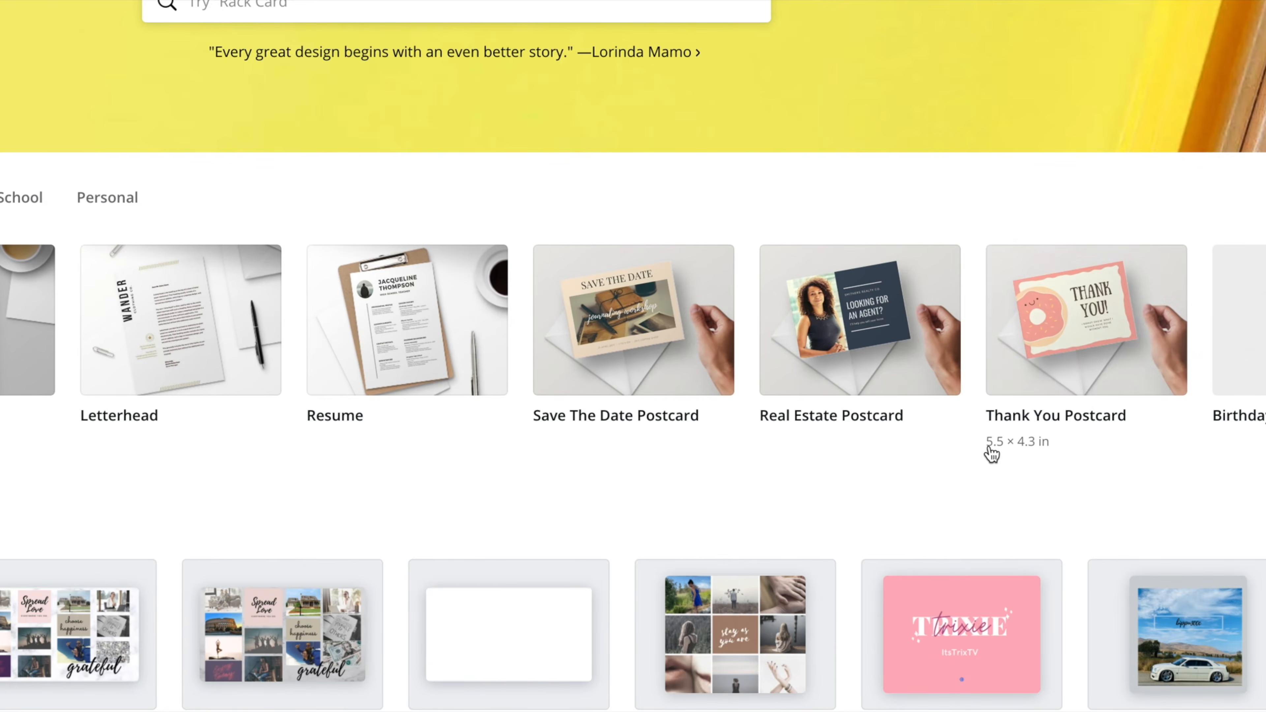
scroll(986, 452, "right", 5)
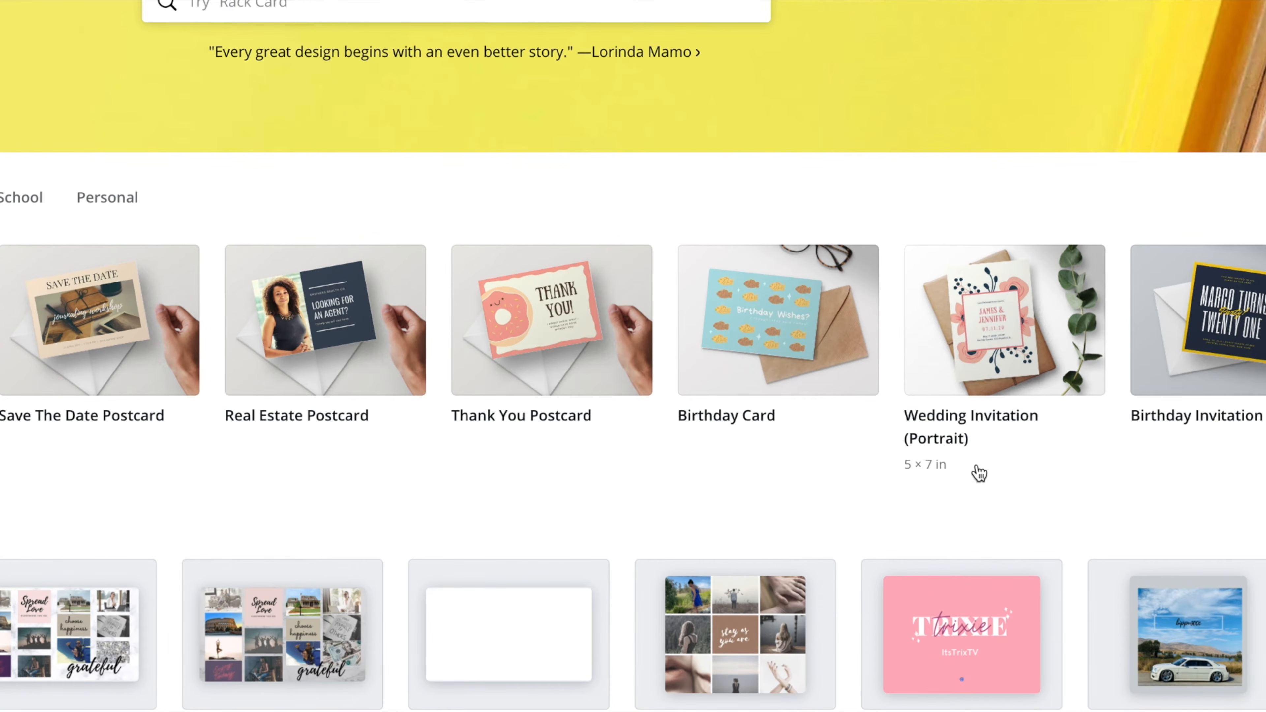
scroll(980, 472, "right", 10)
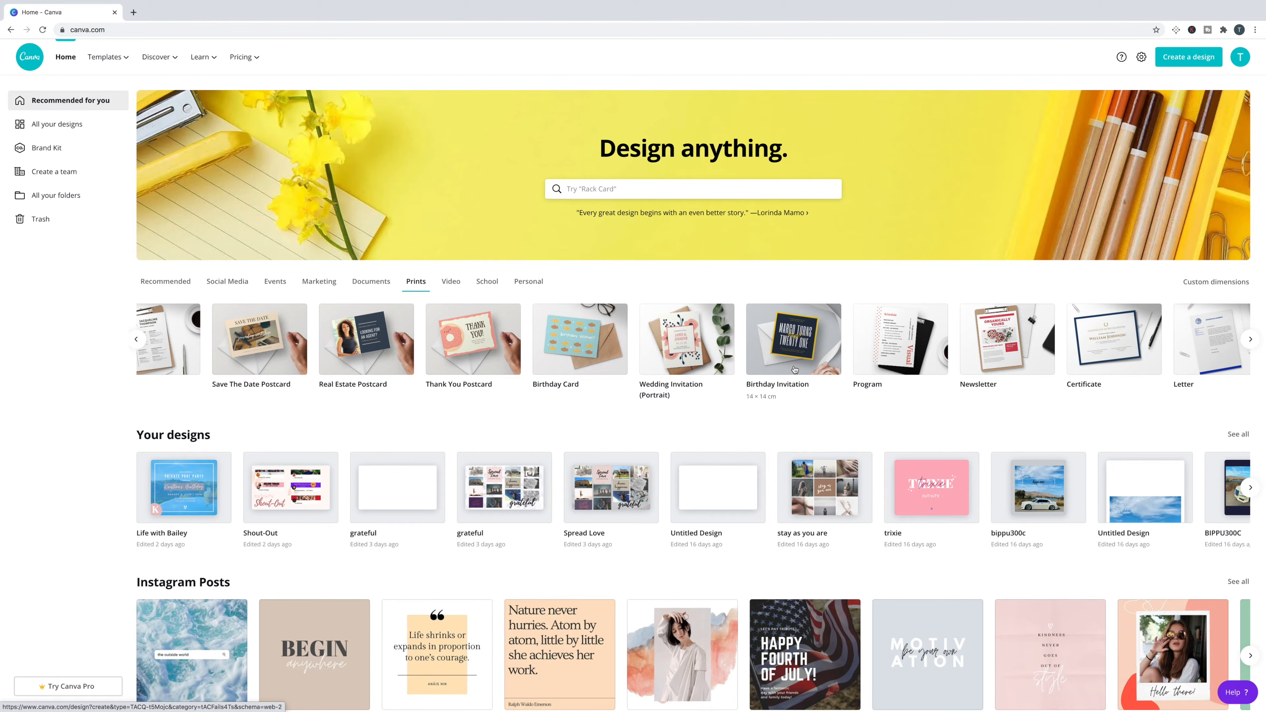
scroll(794, 369, "left", 10)
left_click(661, 357)
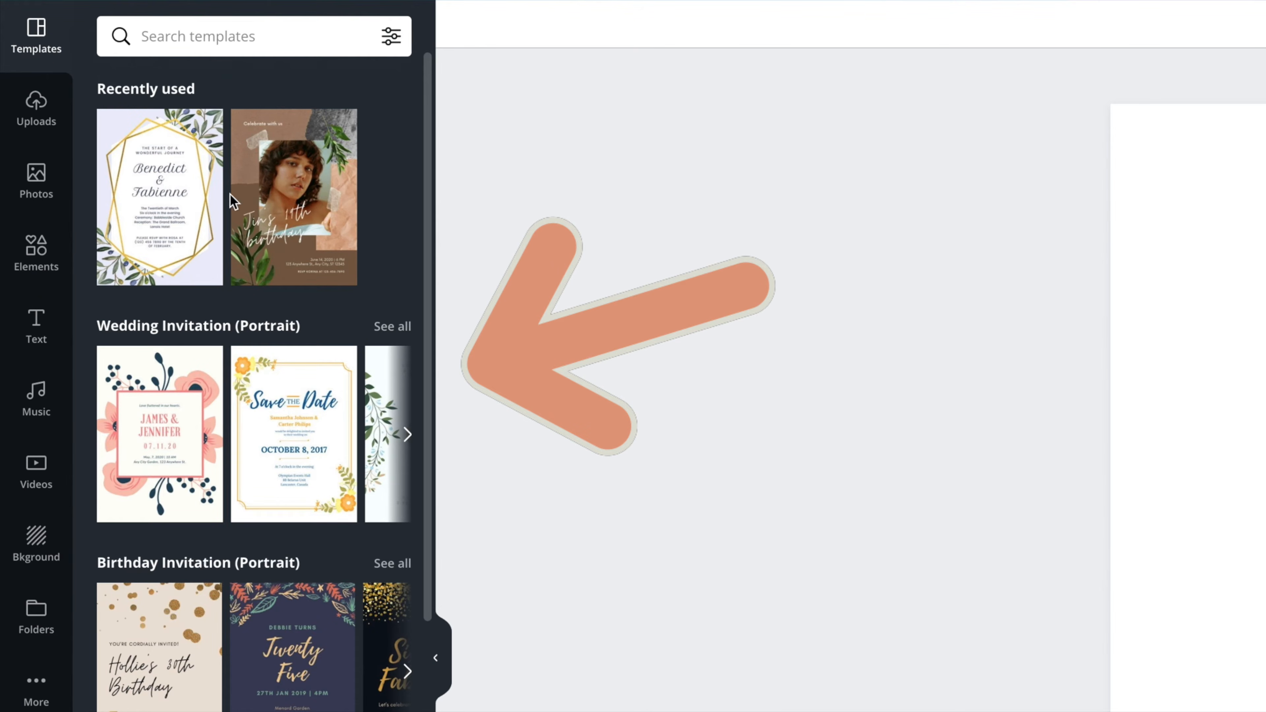
Browse the invitation templates and show all of the Birthday Invitation (Portrait) ones.
scroll(299, 483, "down", 4)
scroll(299, 486, "down", 20)
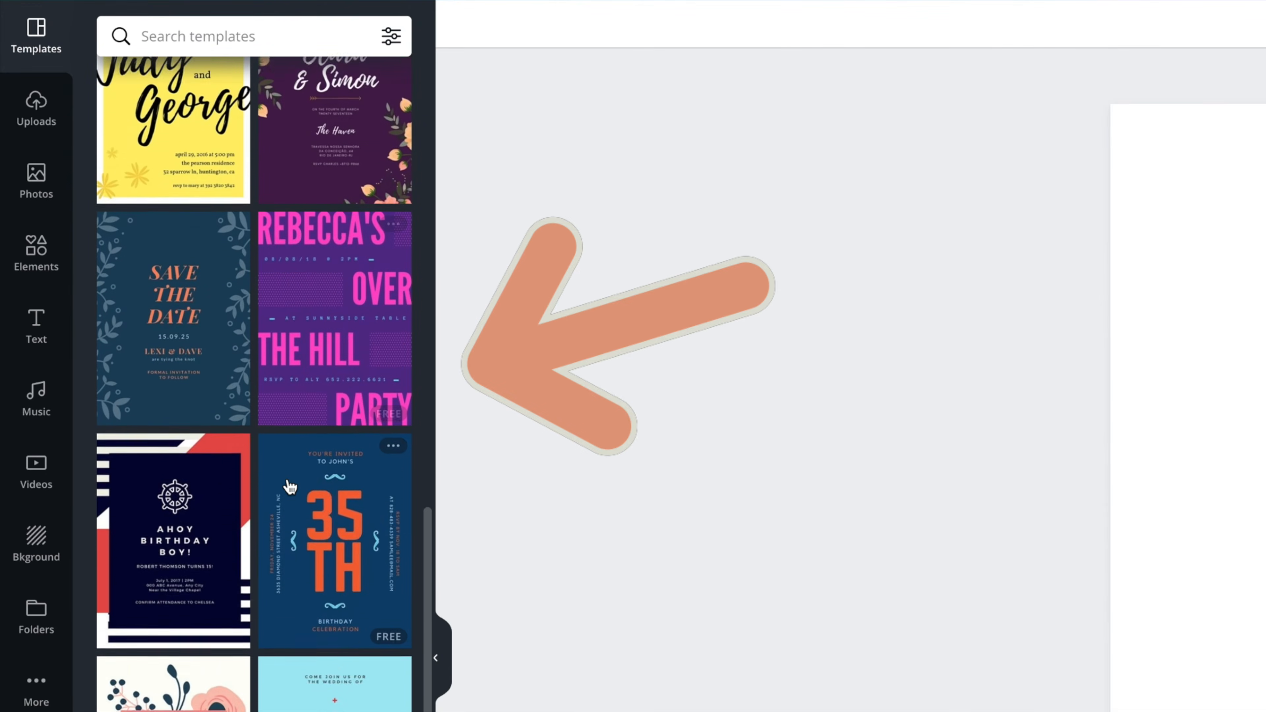
scroll(289, 486, "down", 15)
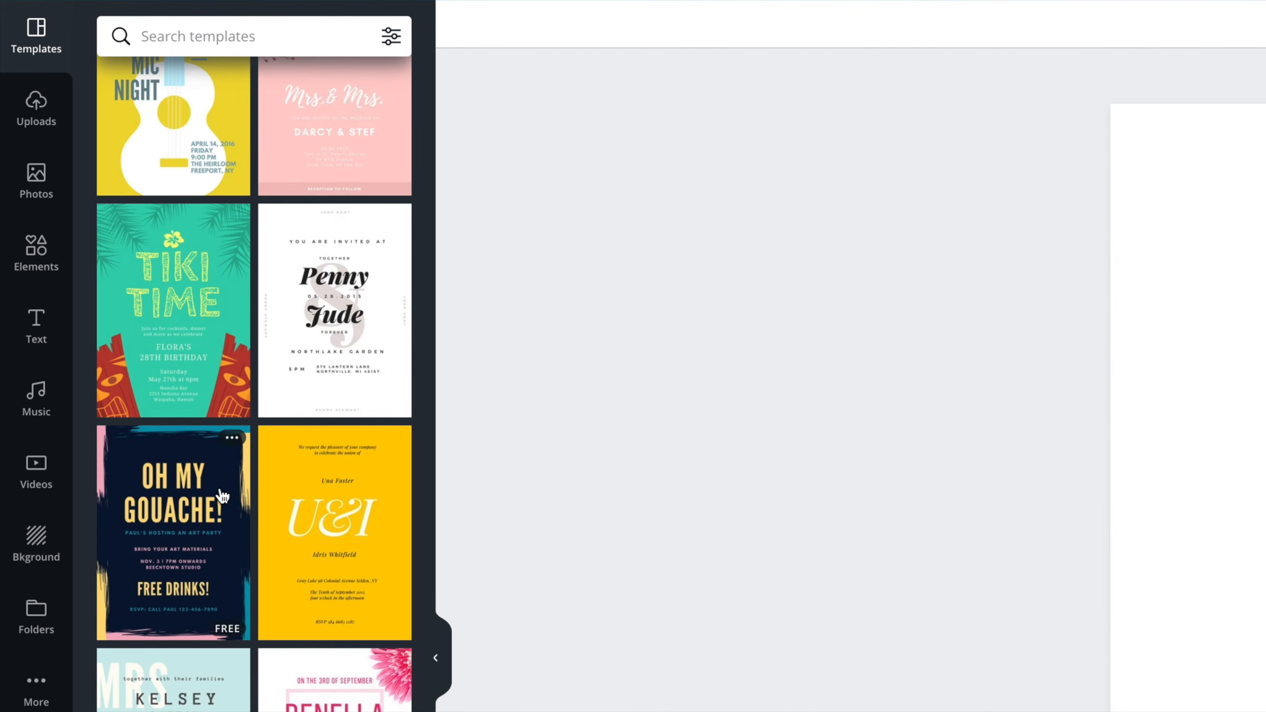
scroll(152, 503, "up", 6)
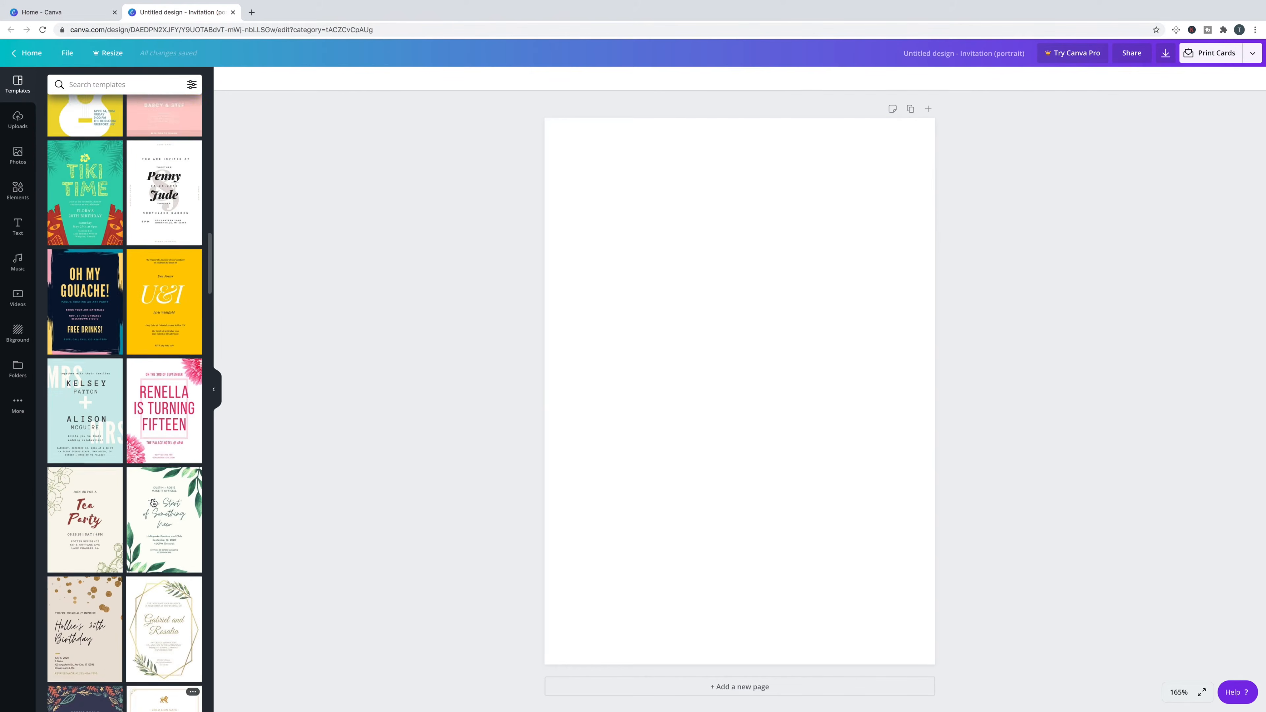
scroll(153, 502, "up", 15)
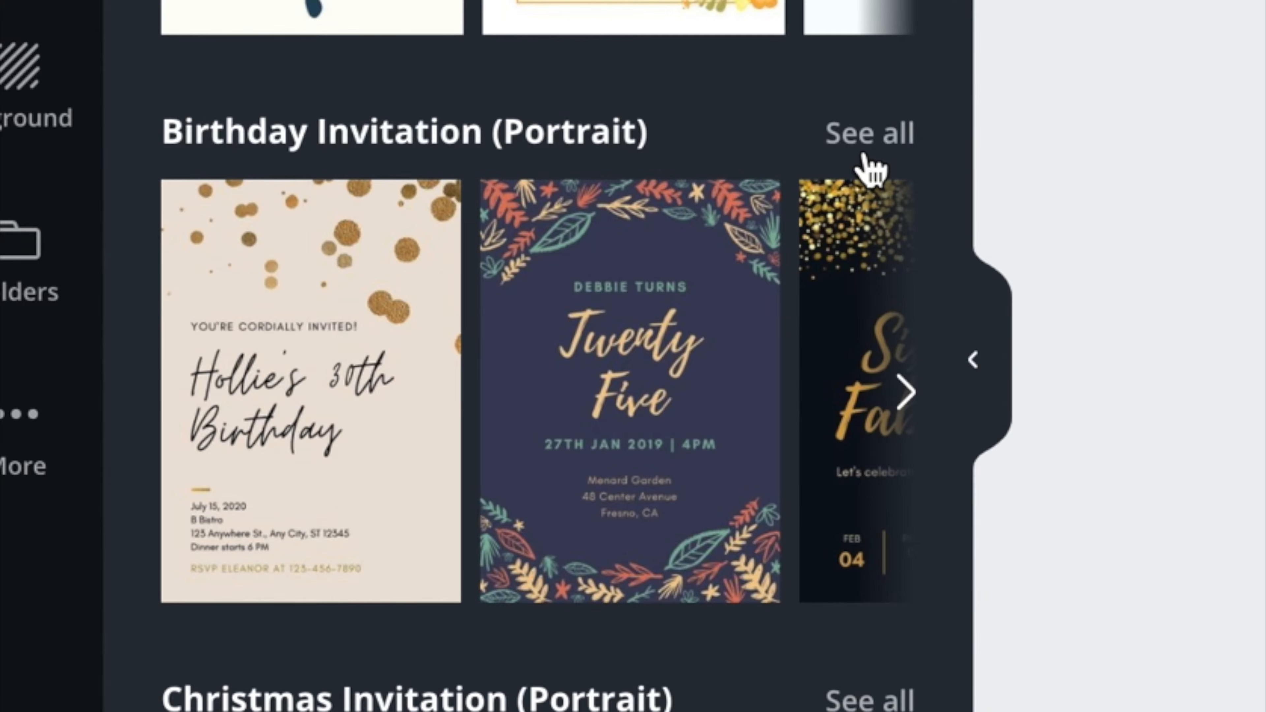
left_click(866, 155)
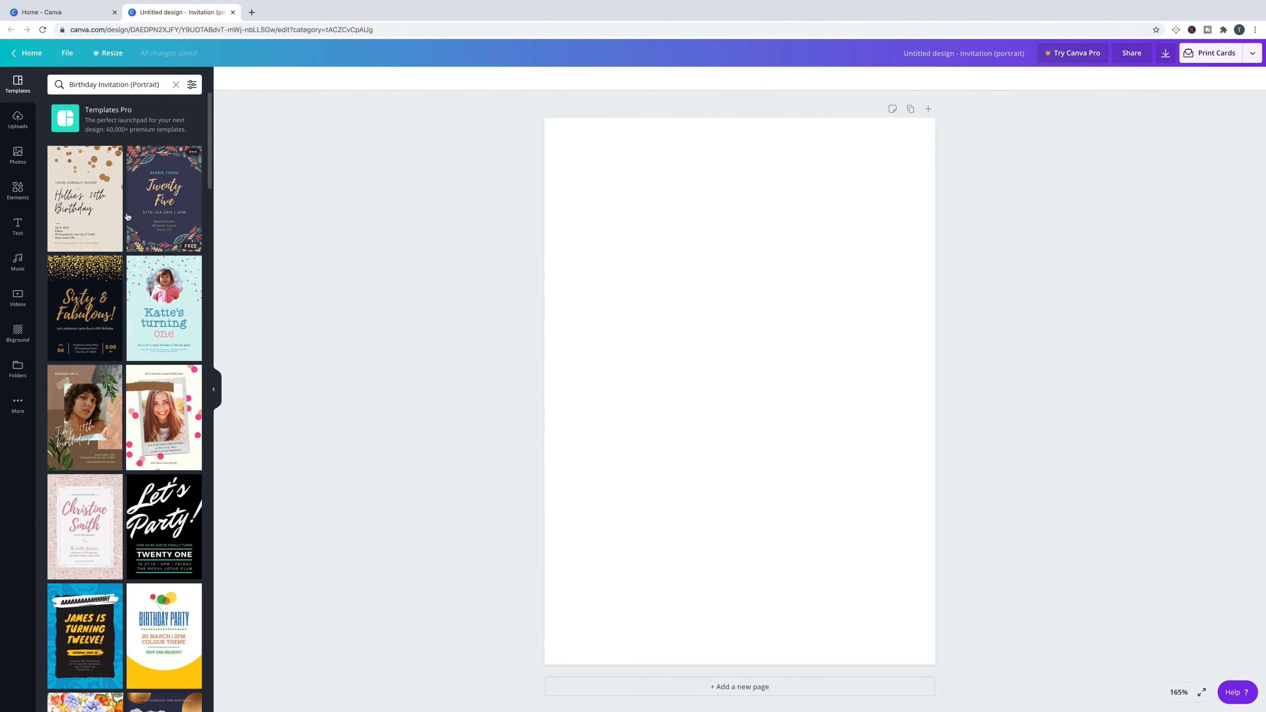
Try other birthday templates on the page, including "Sixty & Fabulous!", and inspect its gold confetti graphic.
scroll(127, 216, "down", 15)
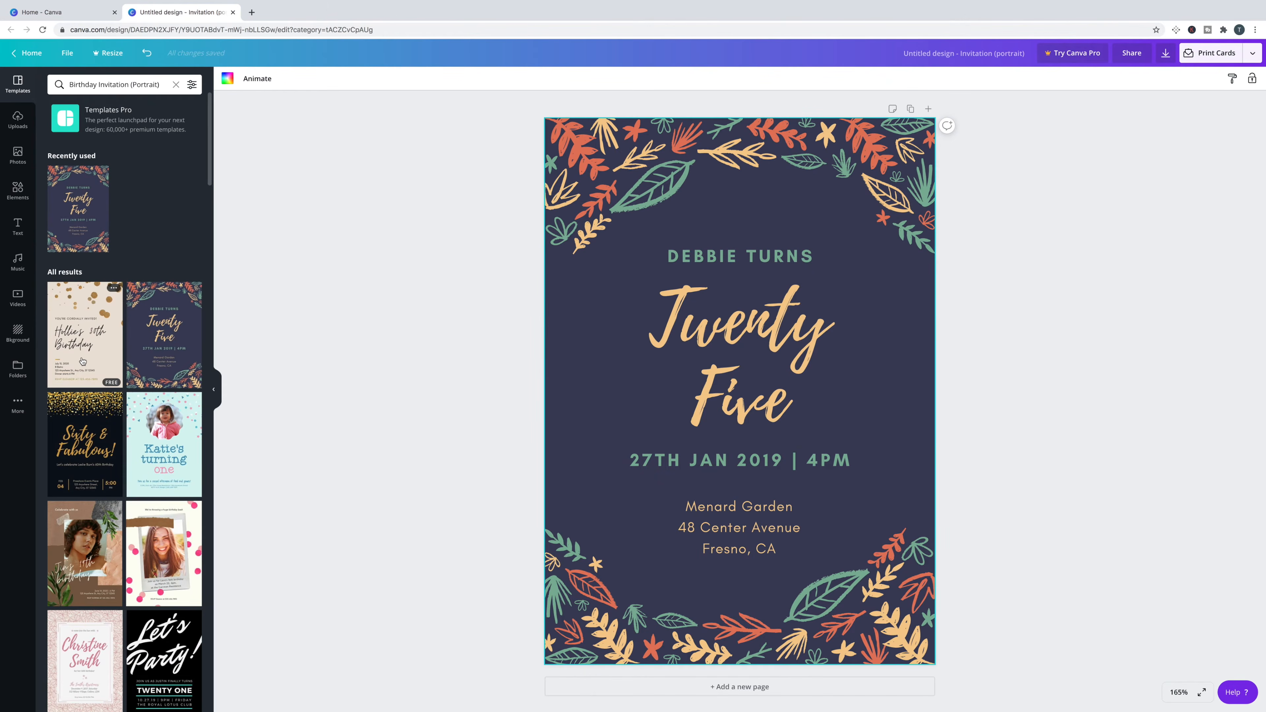
left_click(83, 361)
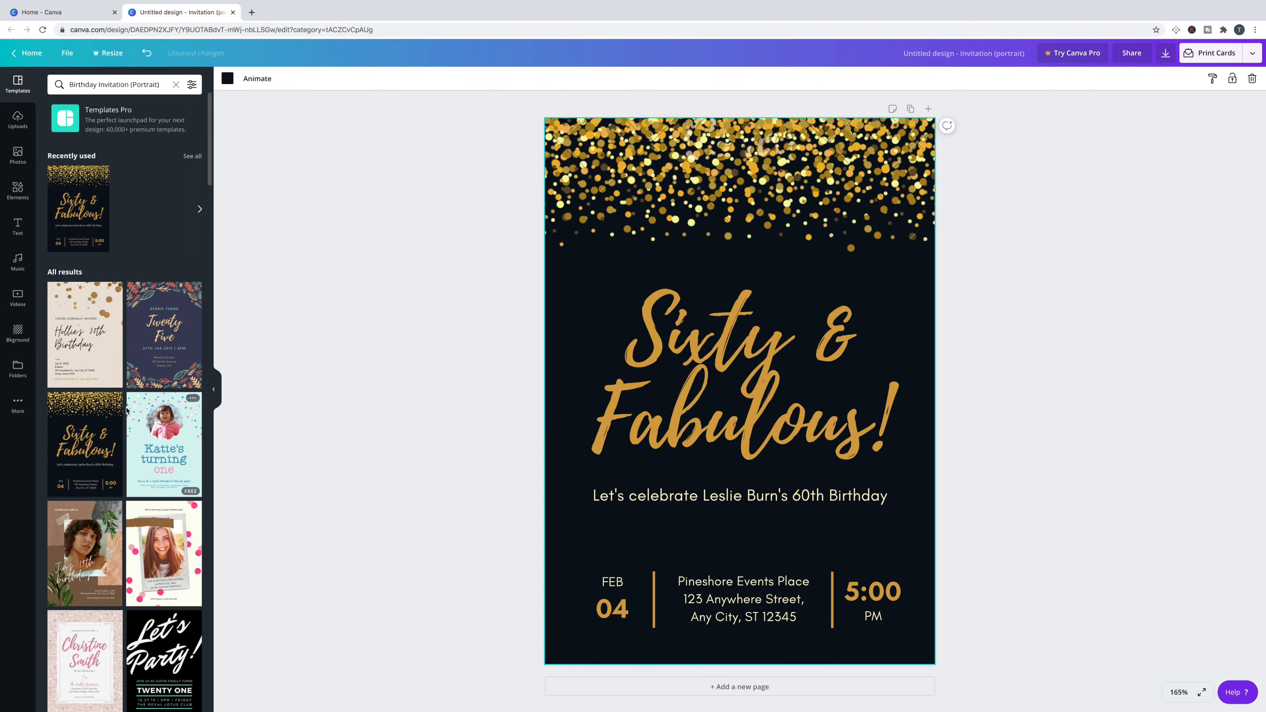
scroll(119, 438, "down", 7)
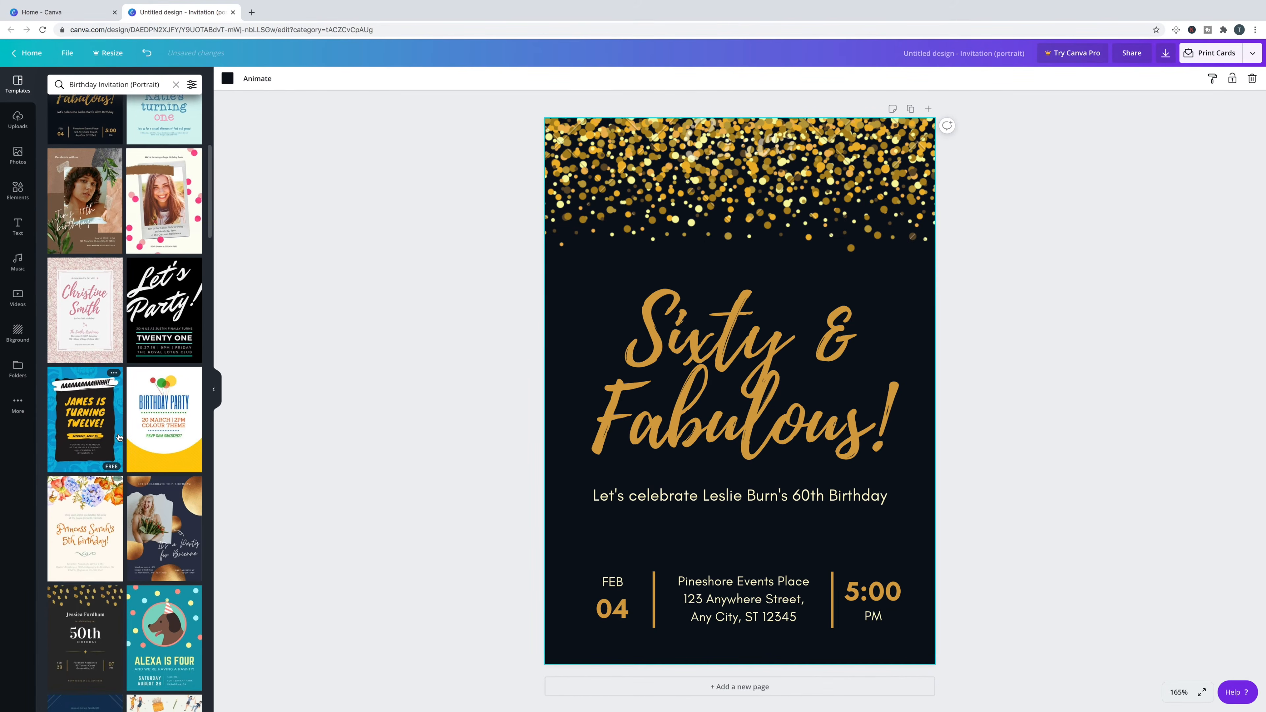
mouse_move(191, 405)
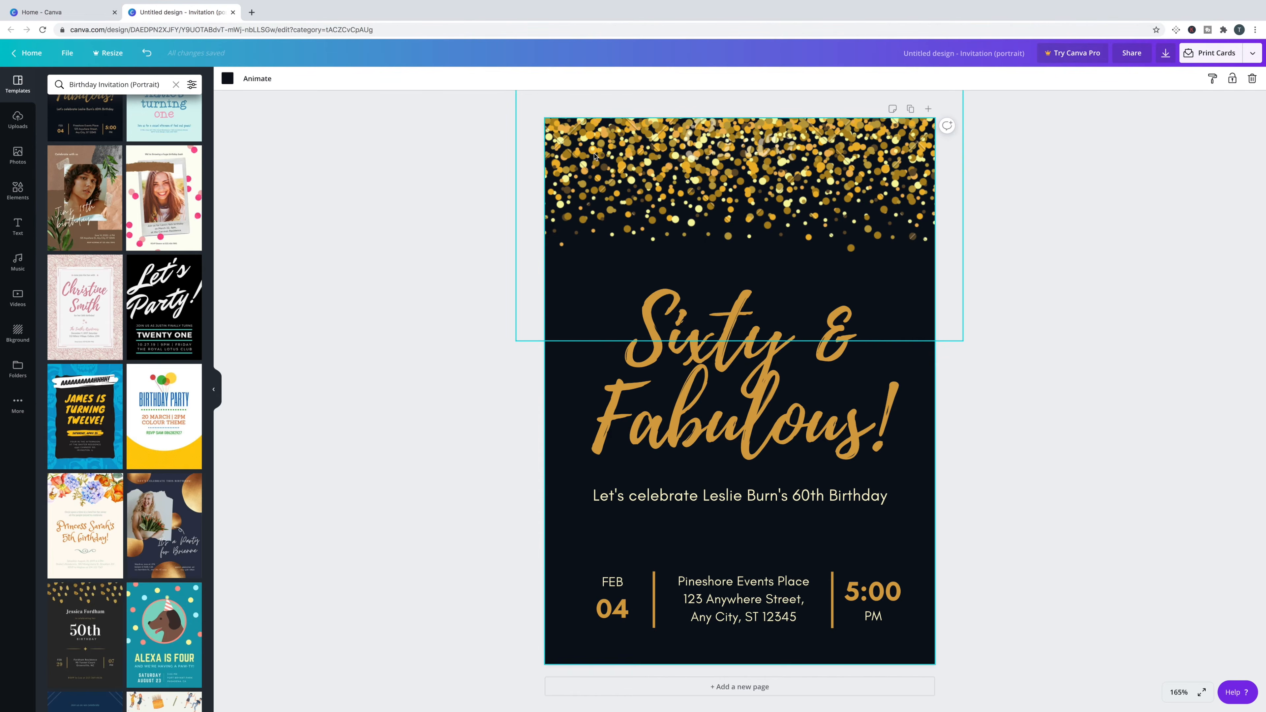
left_click(650, 166)
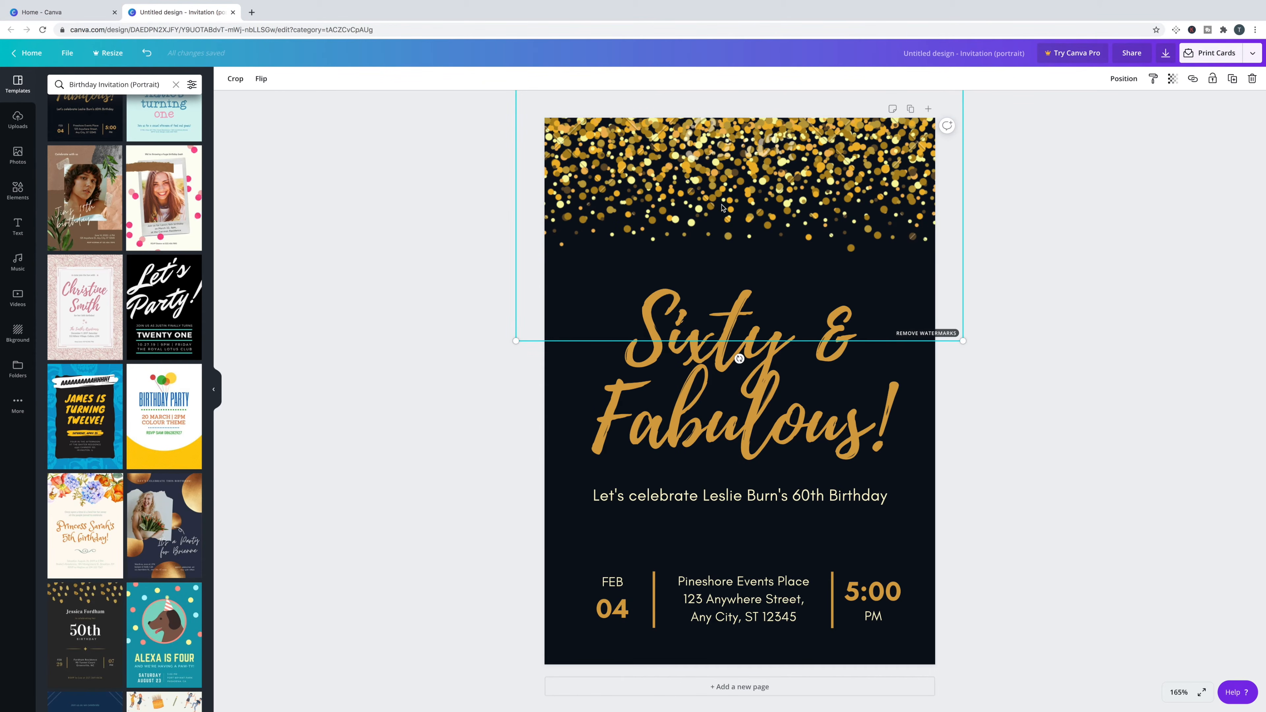
scroll(165, 340, "up", 7)
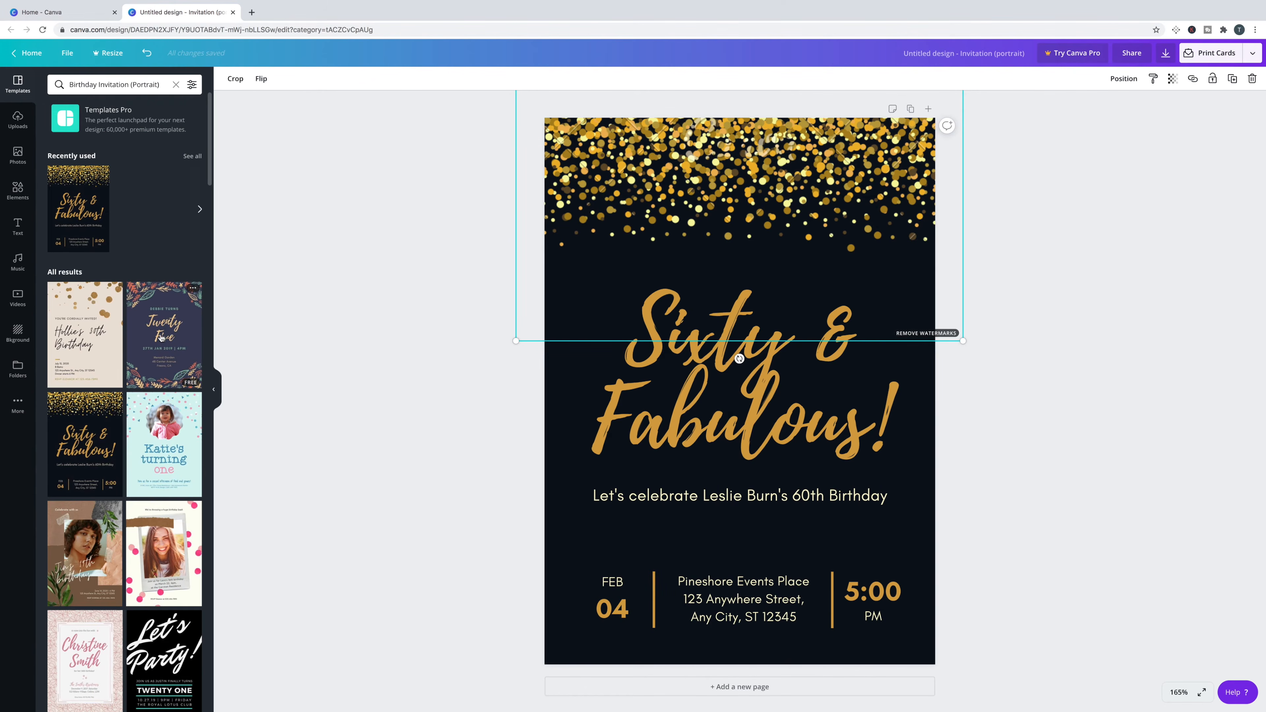
Apply the leafy "Twenty Five" birthday template and replace the first name before "TURNS" with the birthday person's name.
left_click(169, 354)
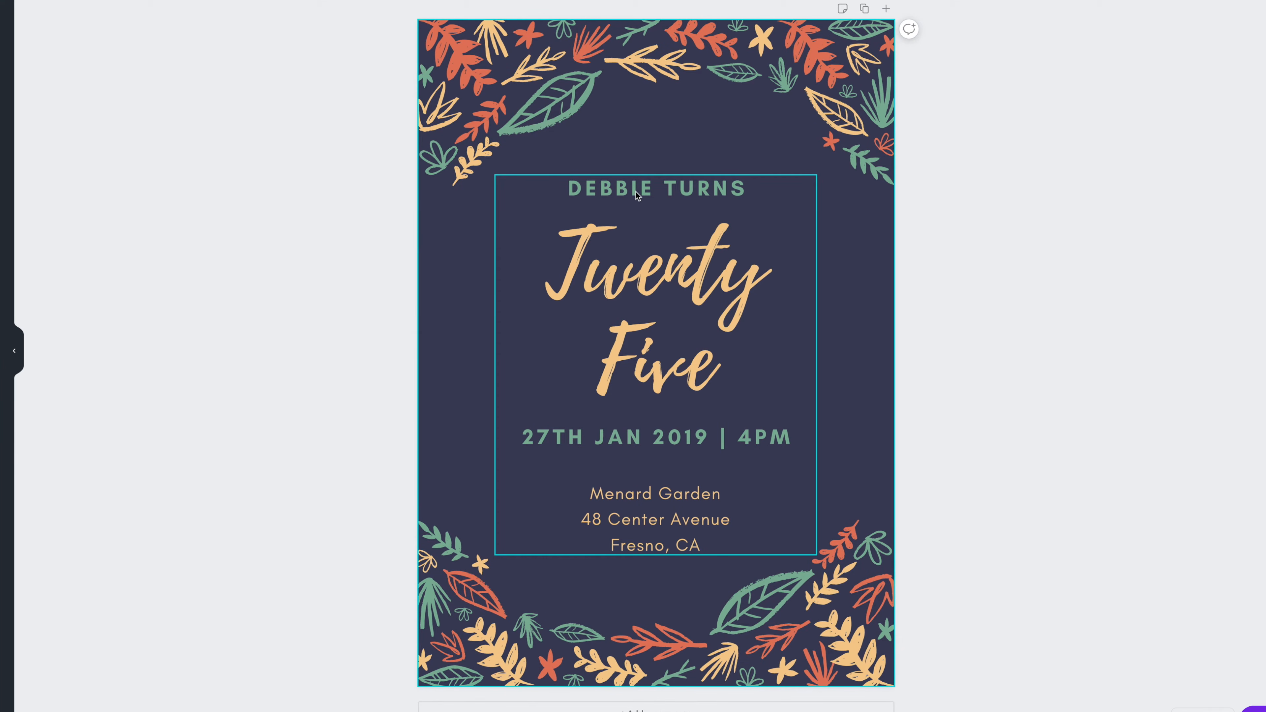
left_click(635, 192)
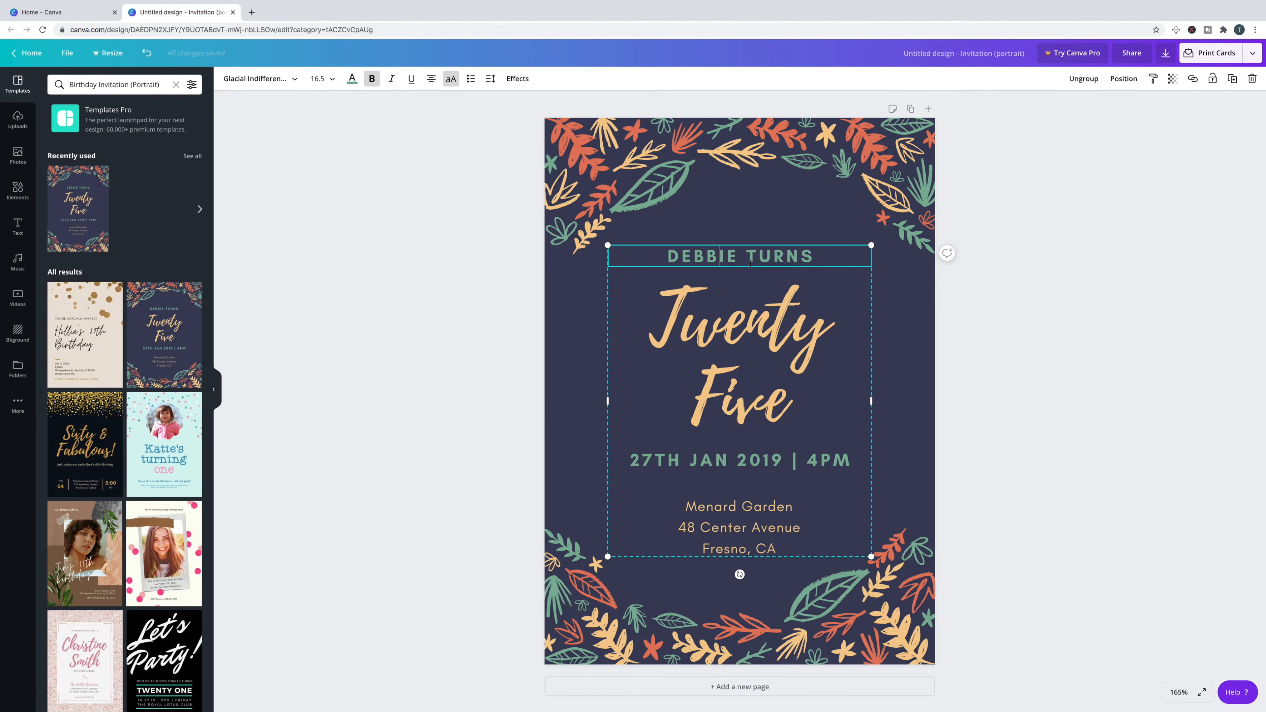
left_click_drag(828, 255, 652, 254)
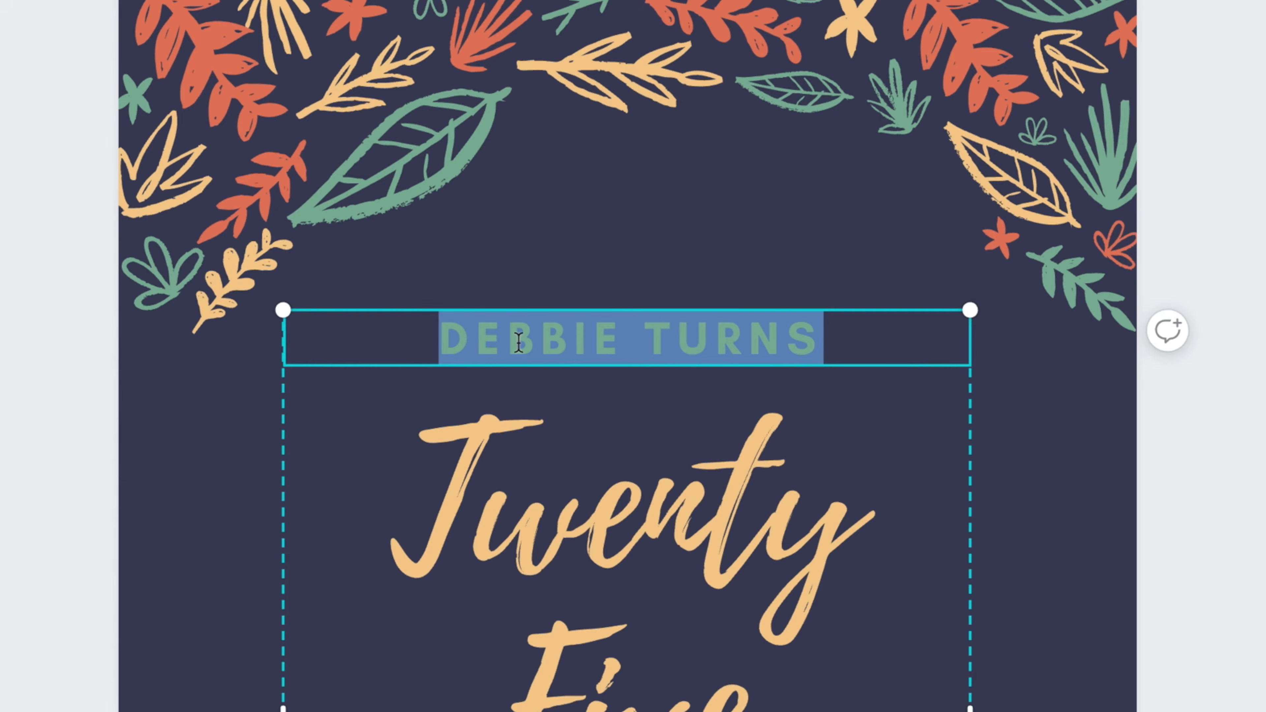
double_click(698, 256)
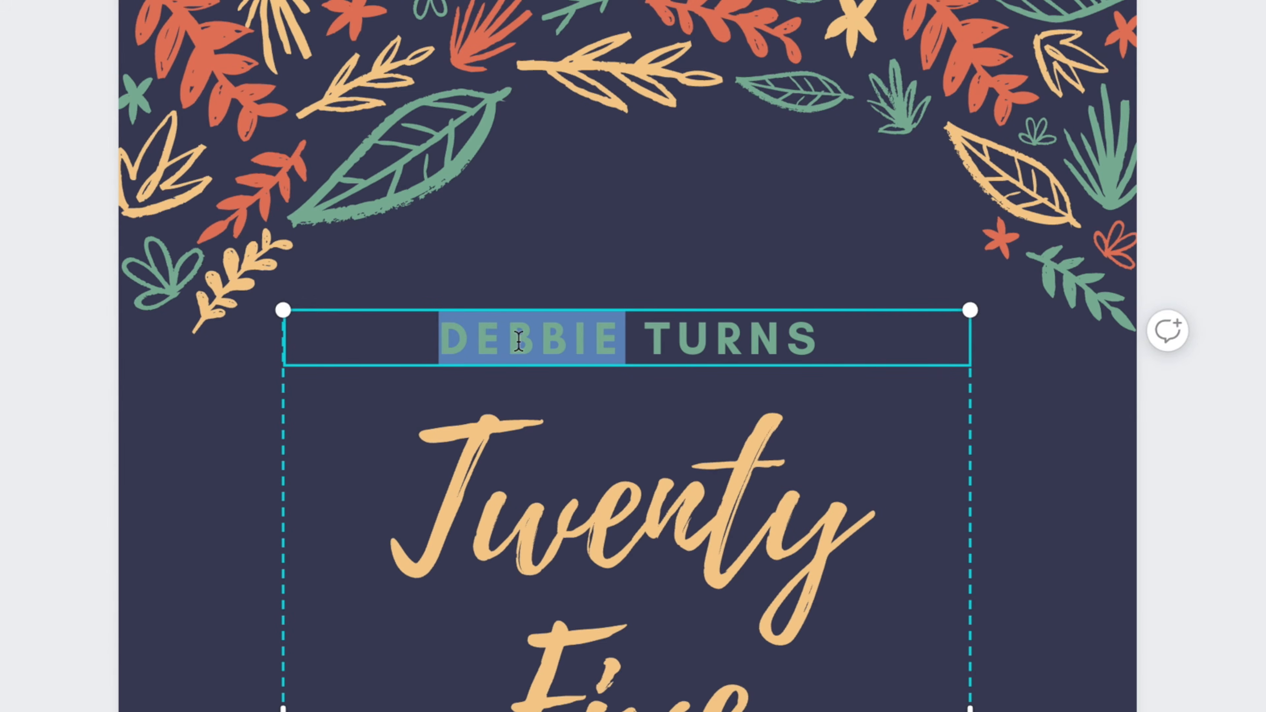
type("DARLA")
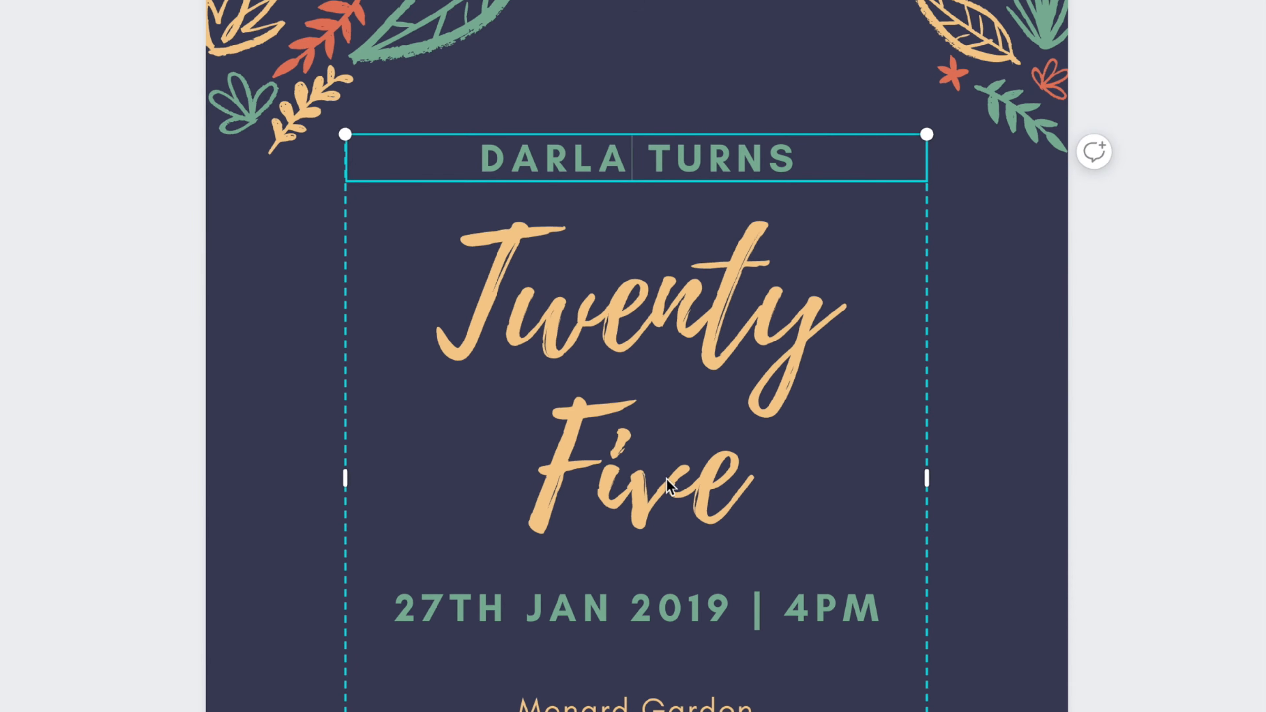
Change the age in the large script title to "Twenty Two".
left_click(644, 485)
double_click(507, 478)
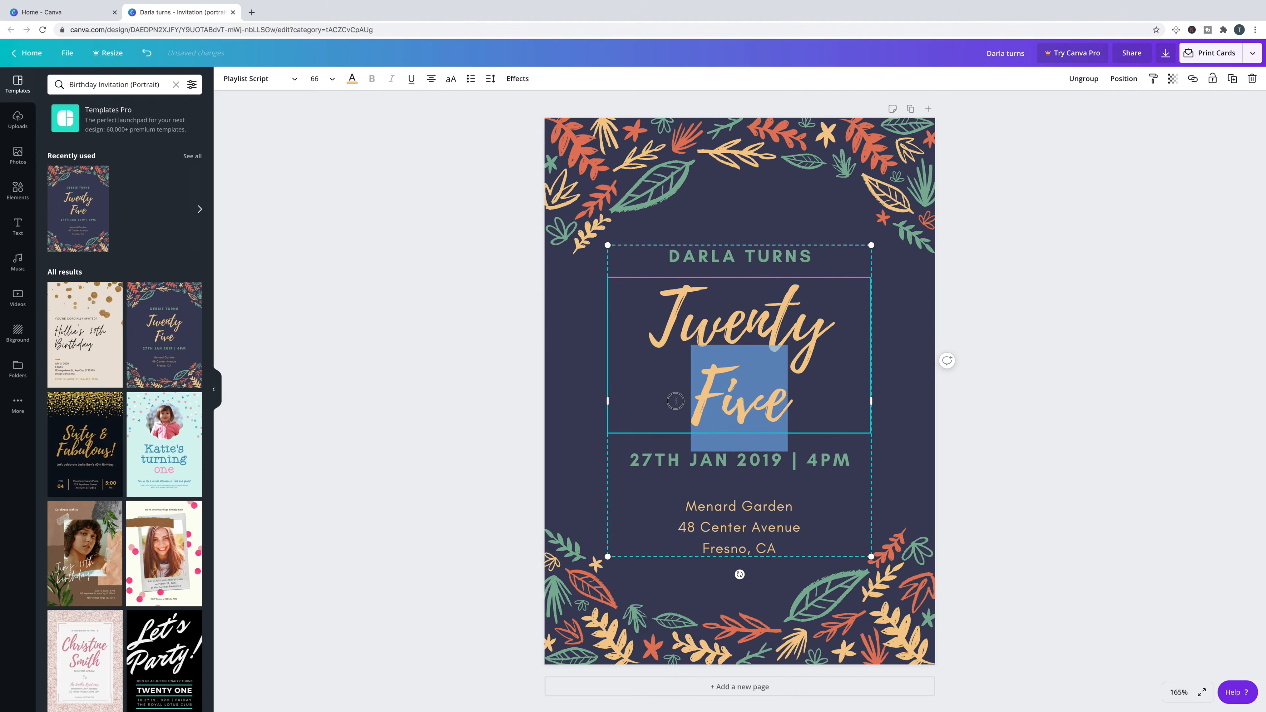
type("Two")
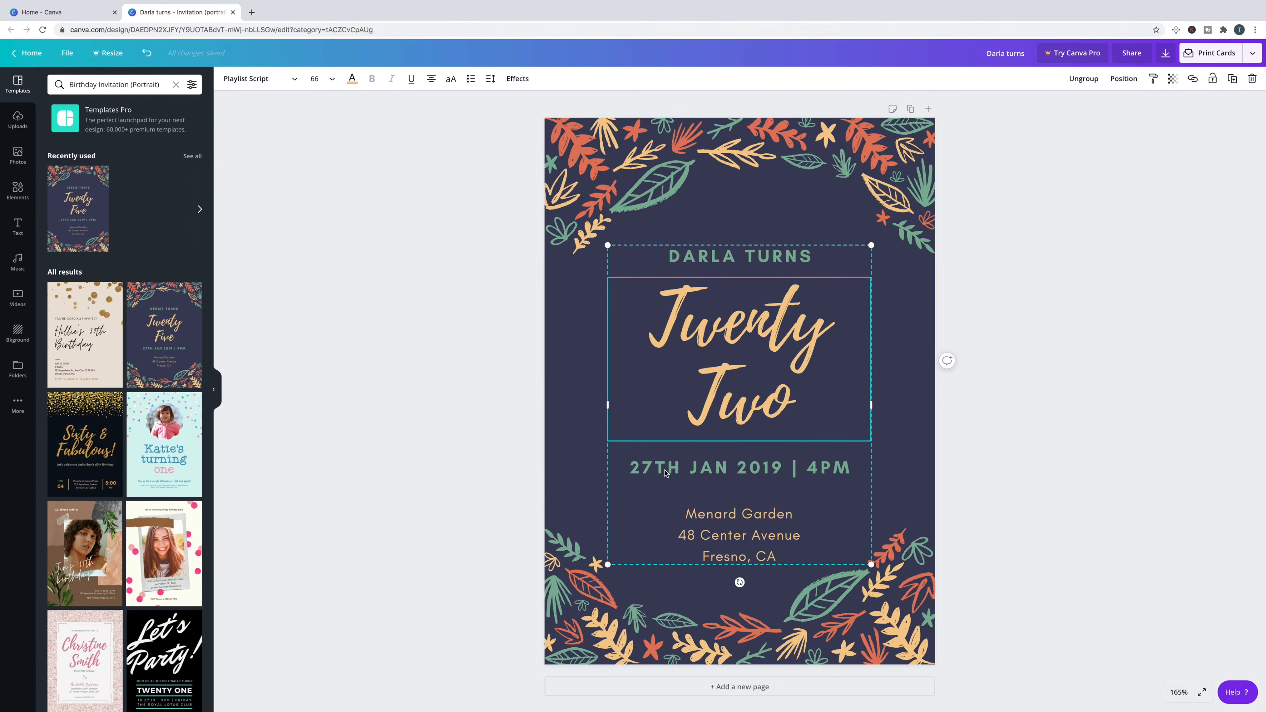
Change the year in the invitation's date line to 2021 and the start time to 5PM.
left_click(470, 556)
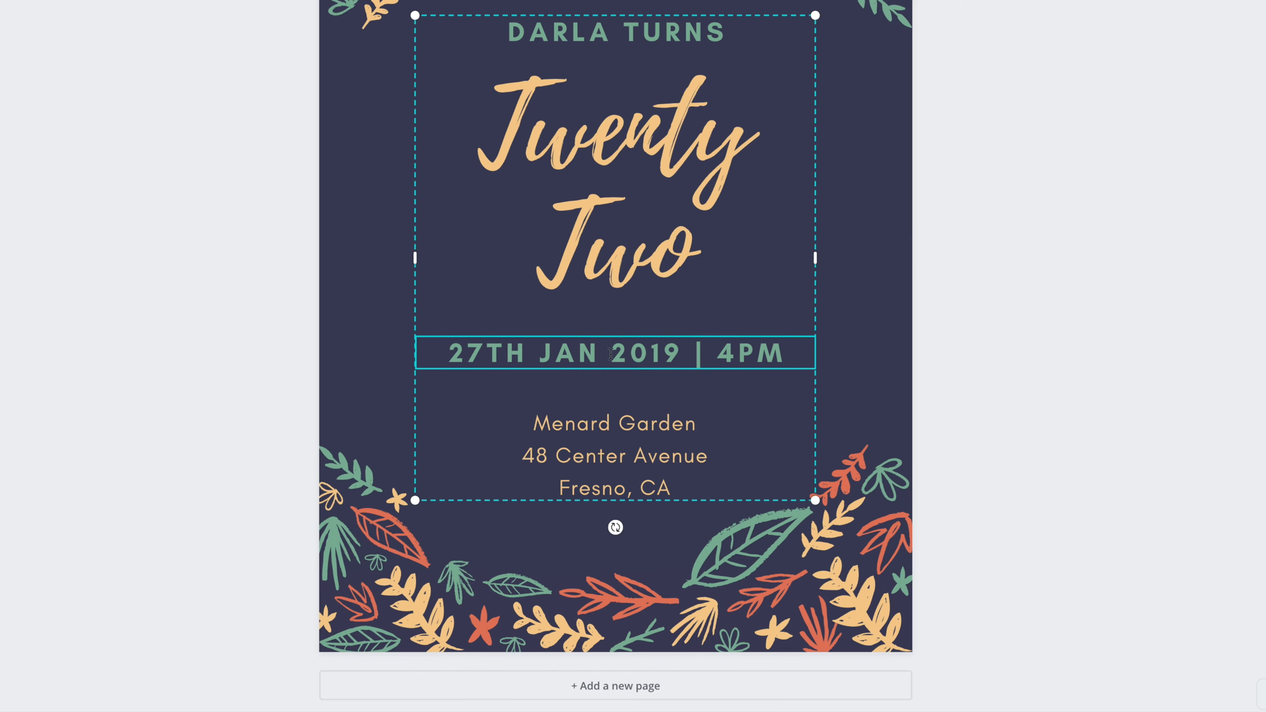
left_click_drag(683, 353, 652, 352)
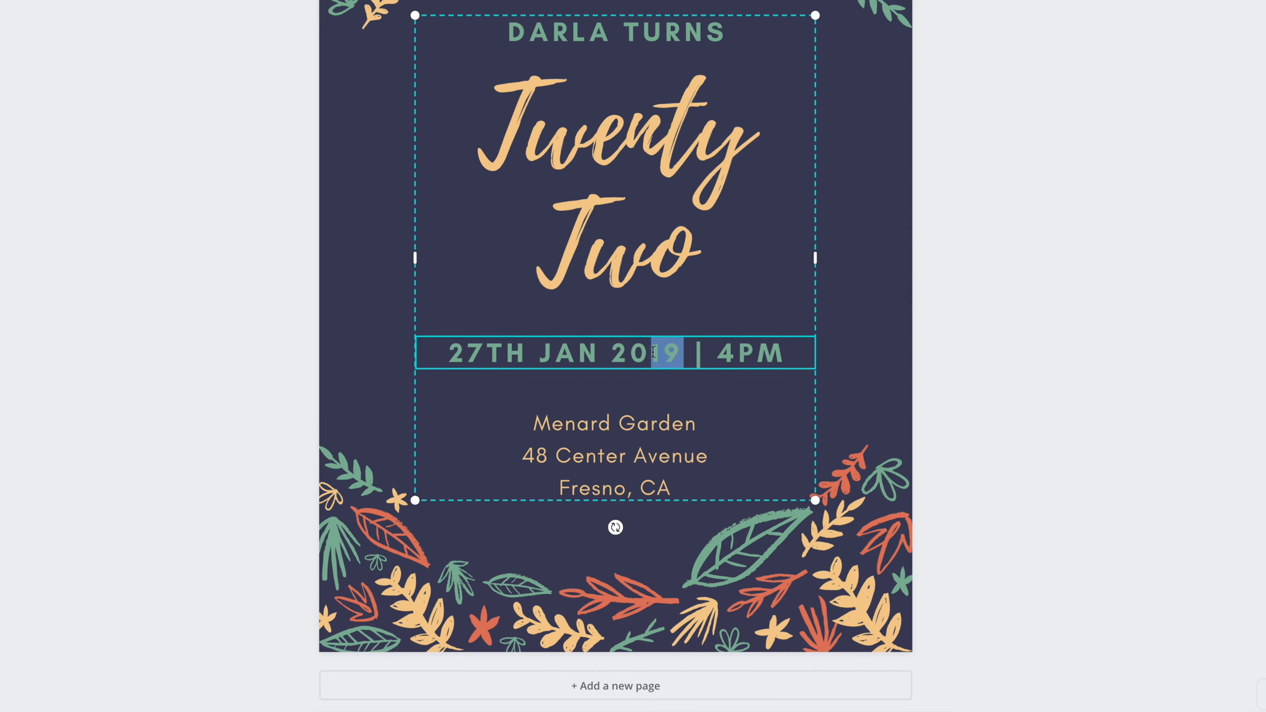
type("21")
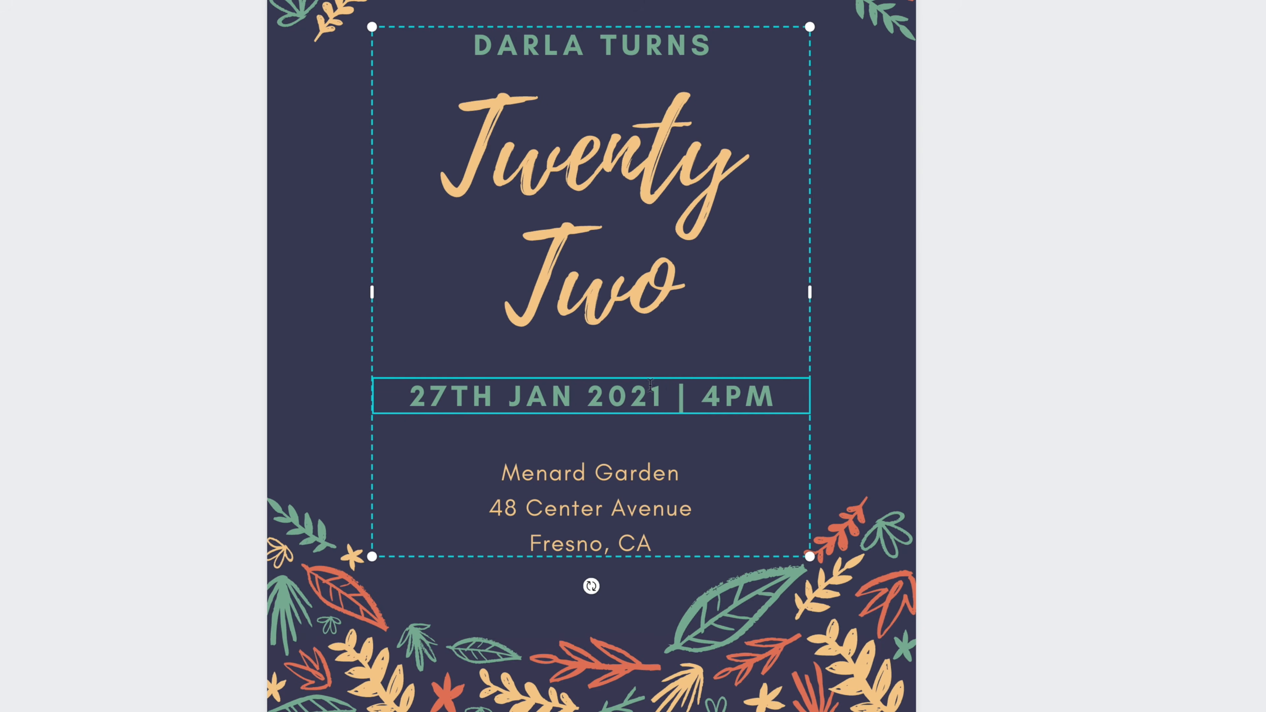
left_click_drag(700, 394, 725, 394)
key("BackSpace")
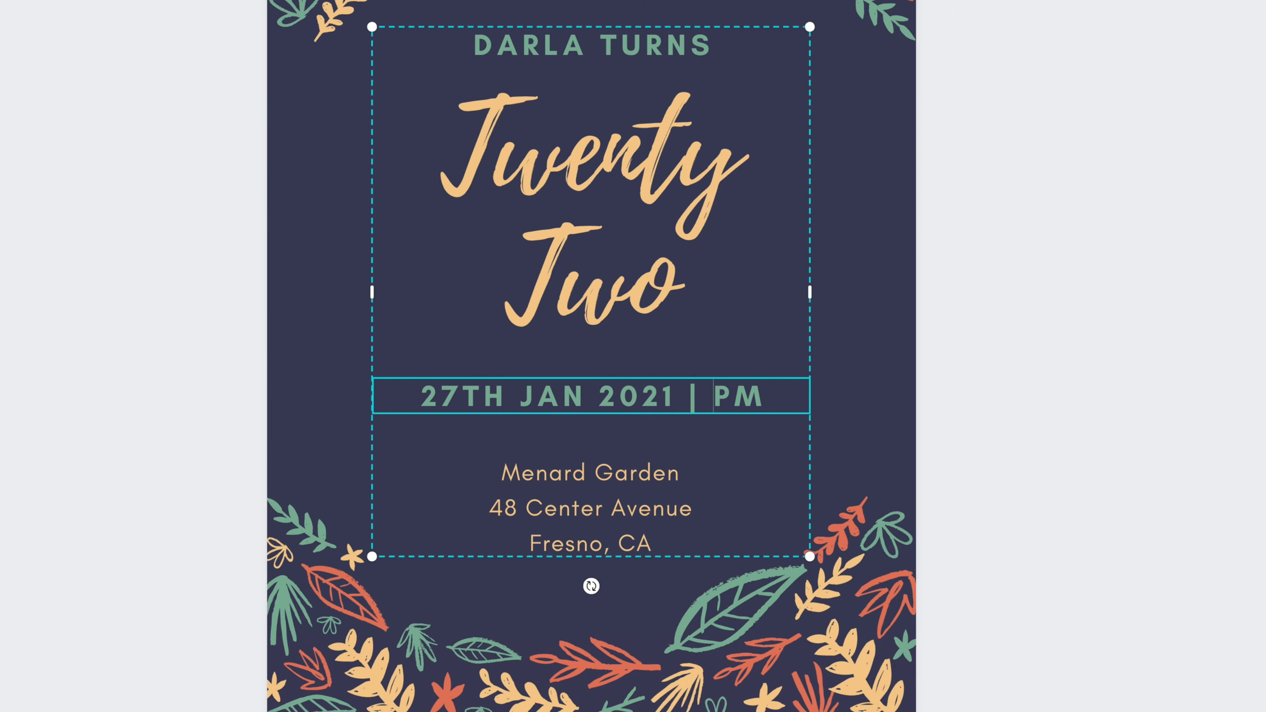
type("5")
Replace the first word of the venue name with "Diamond" so it reads "Diamond Garden", and deselect the text.
left_click_drag(680, 472, 502, 464)
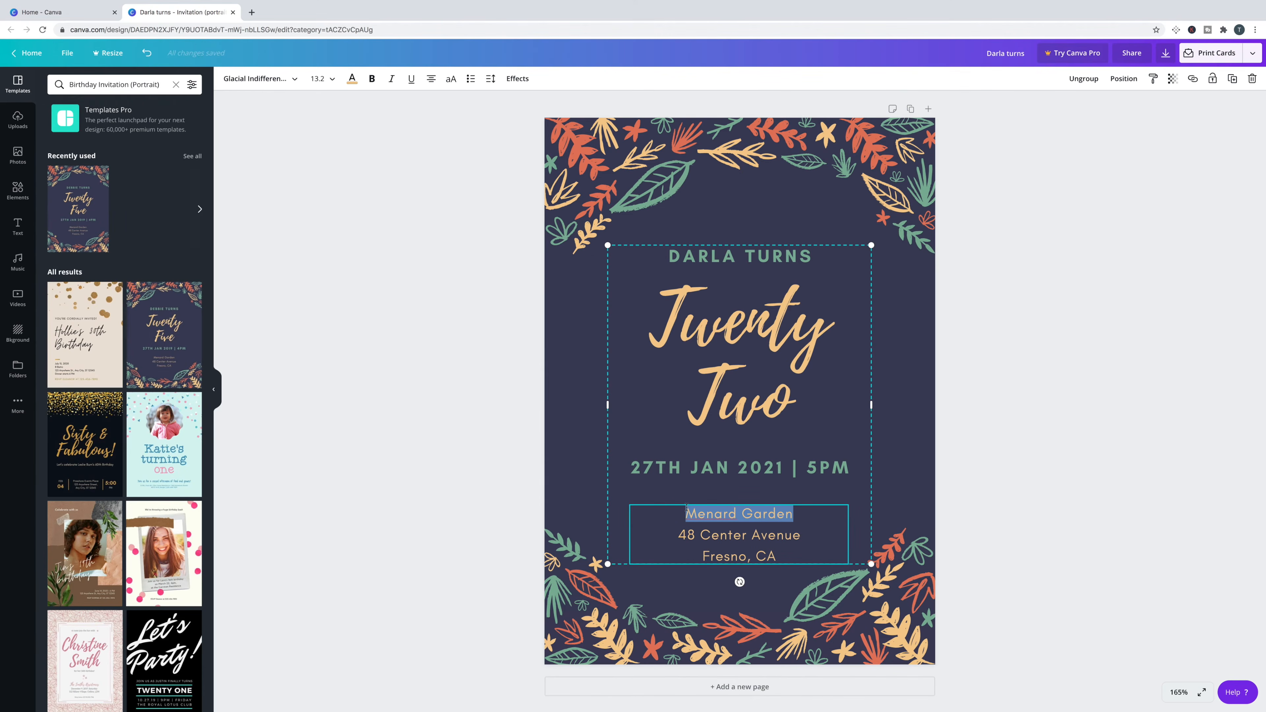
left_click(706, 509)
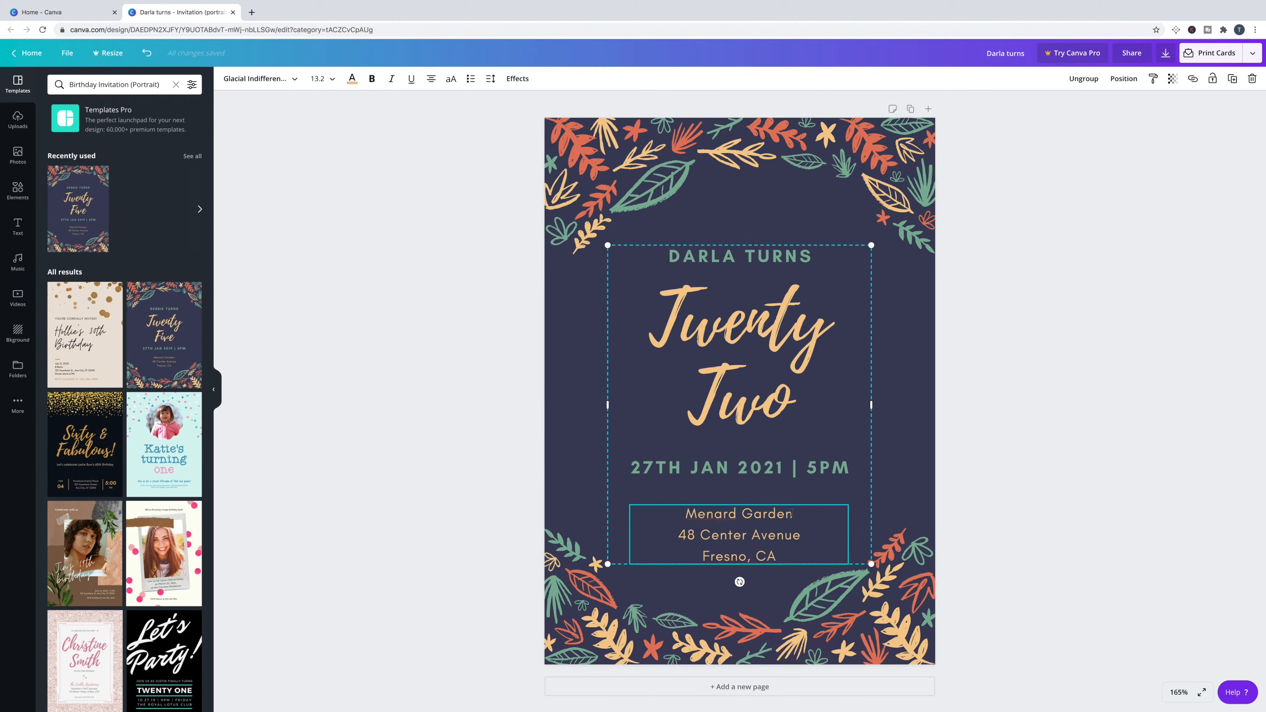
left_click_drag(791, 512, 682, 512)
left_click(721, 513)
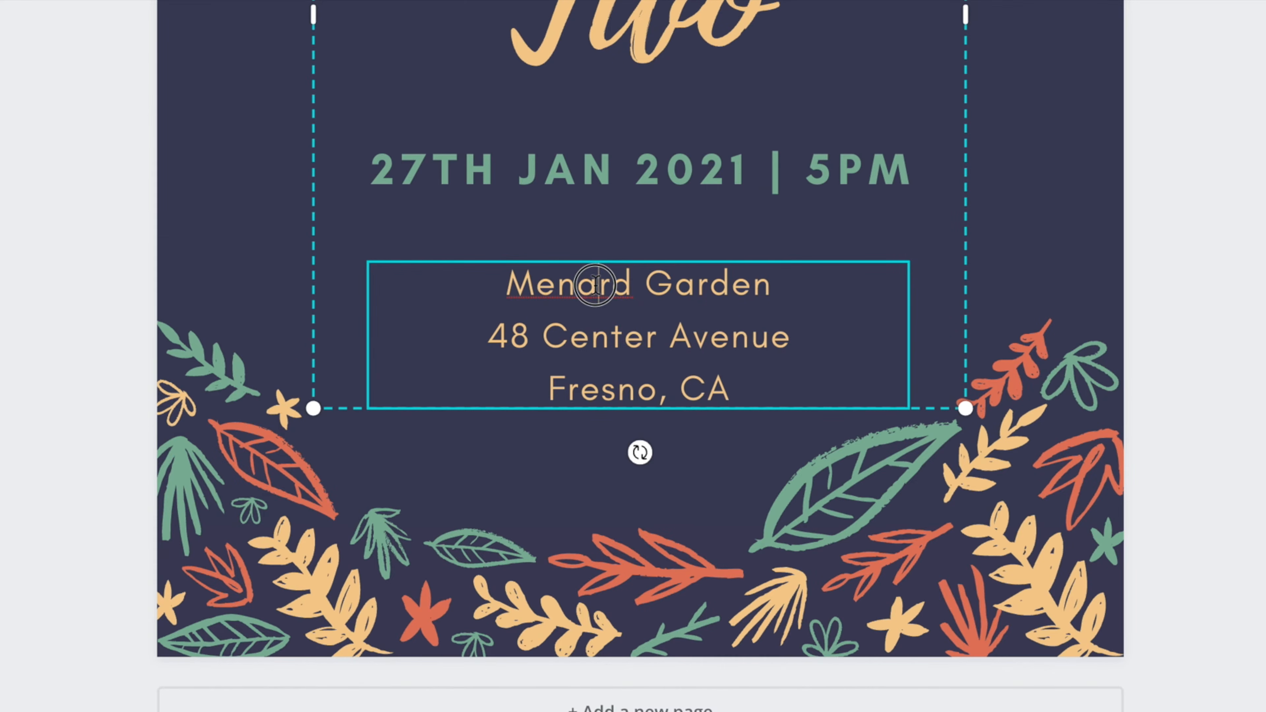
double_click(595, 284)
type("Diamond")
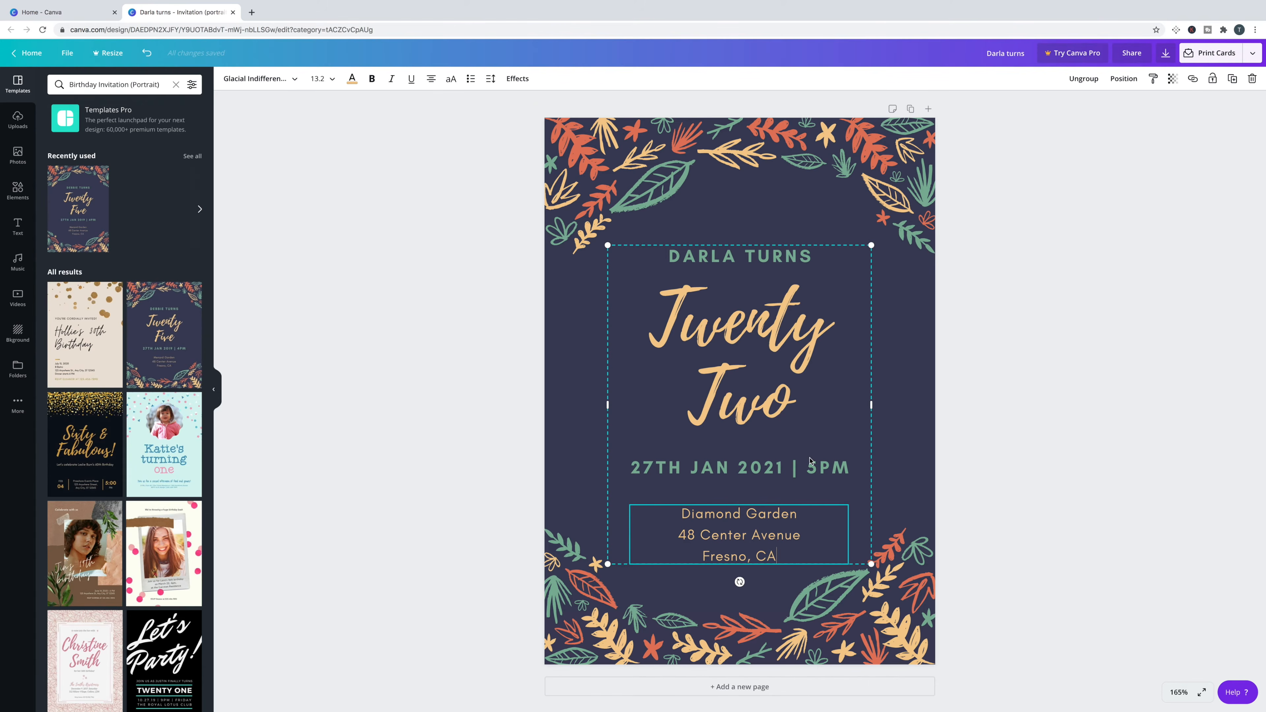
scroll(622, 459, "down", 1)
left_click(891, 399)
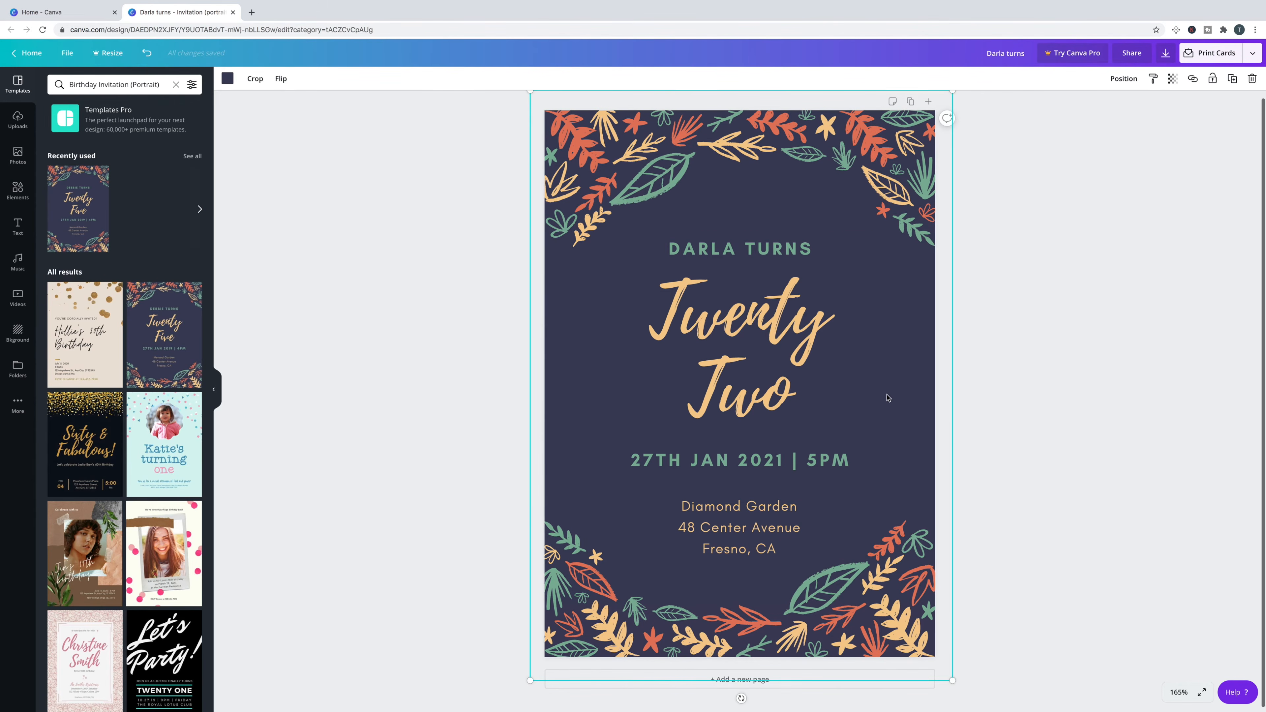
left_click(969, 432)
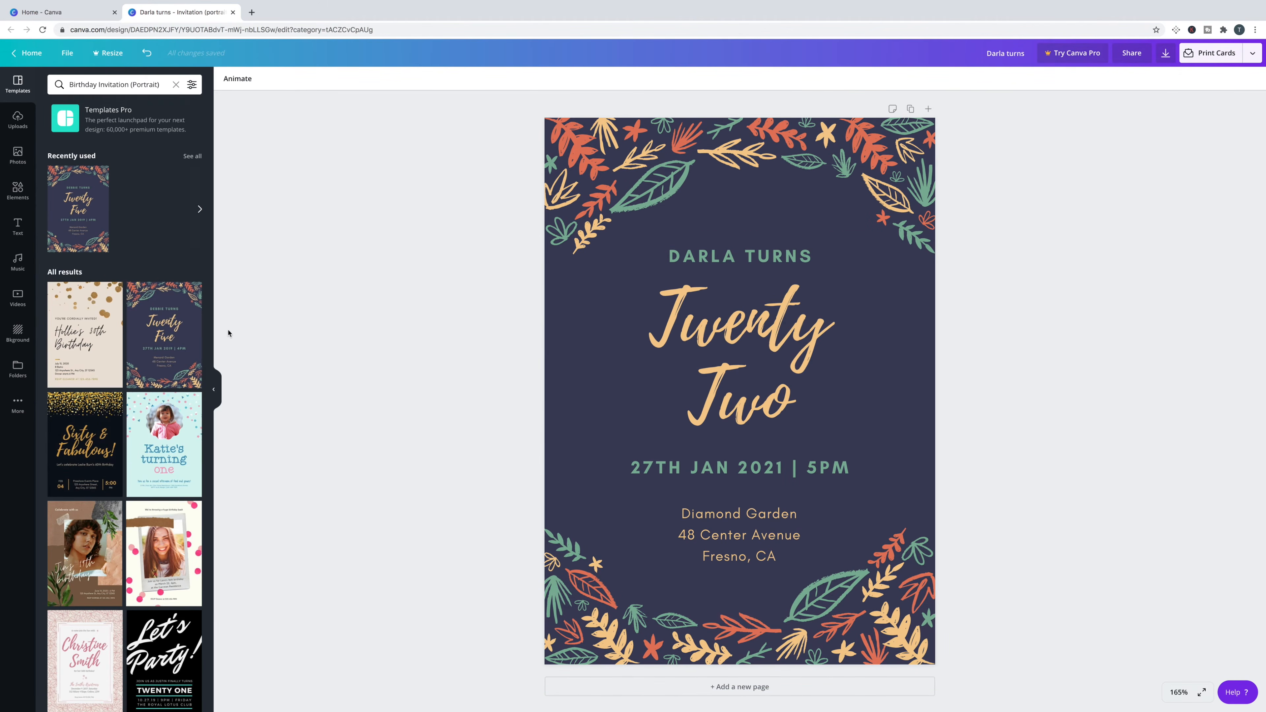
Rename the design by replacing "turns" after the first name with "Birthday Invitation".
left_click(71, 57)
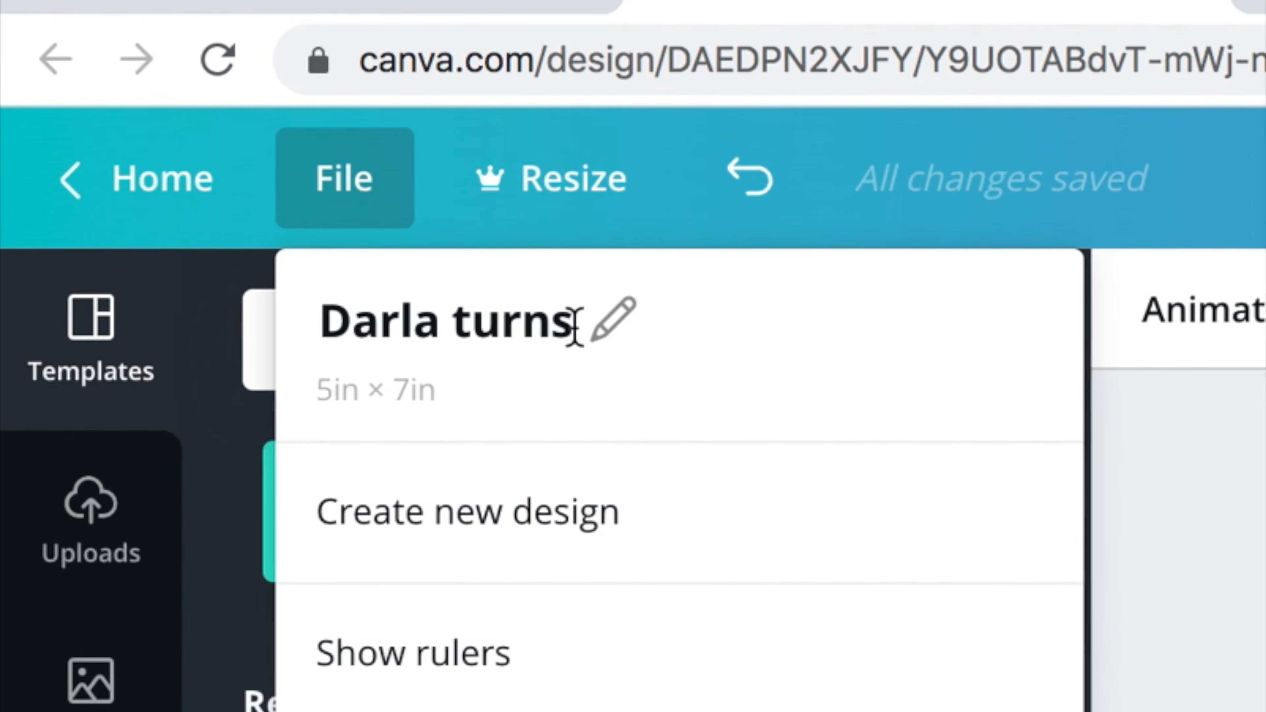
left_click(526, 271)
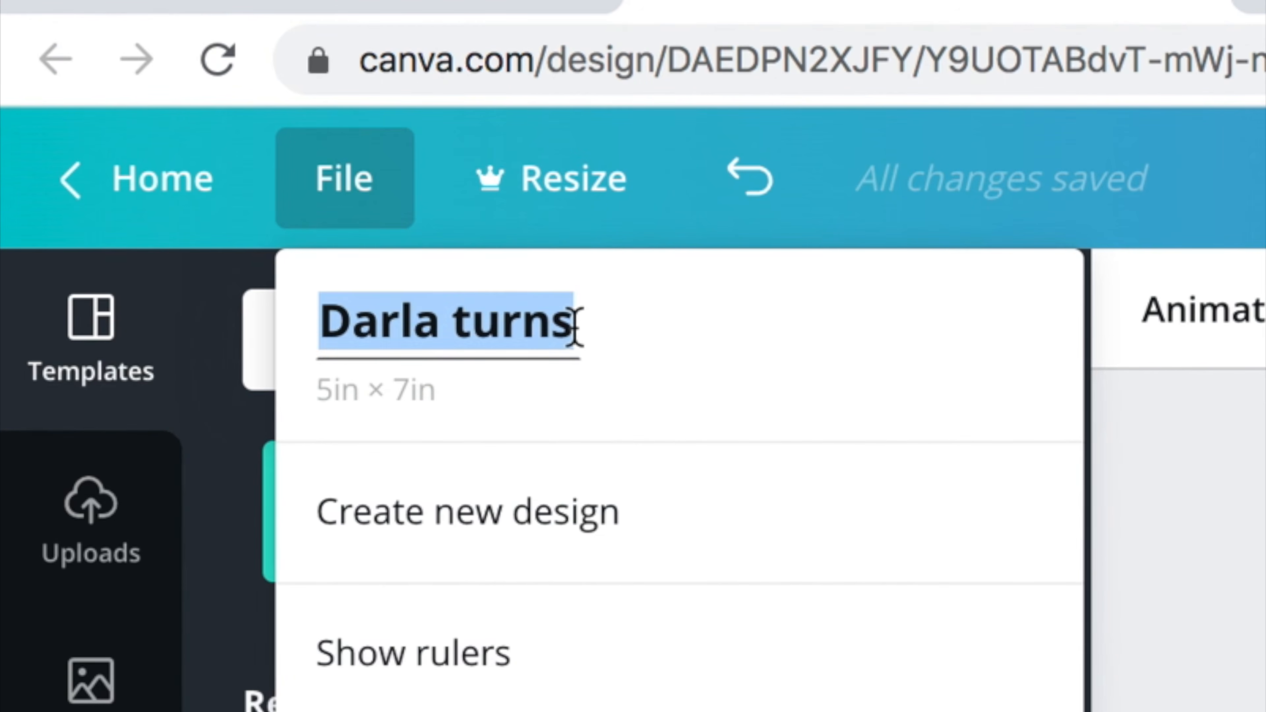
double_click(533, 326)
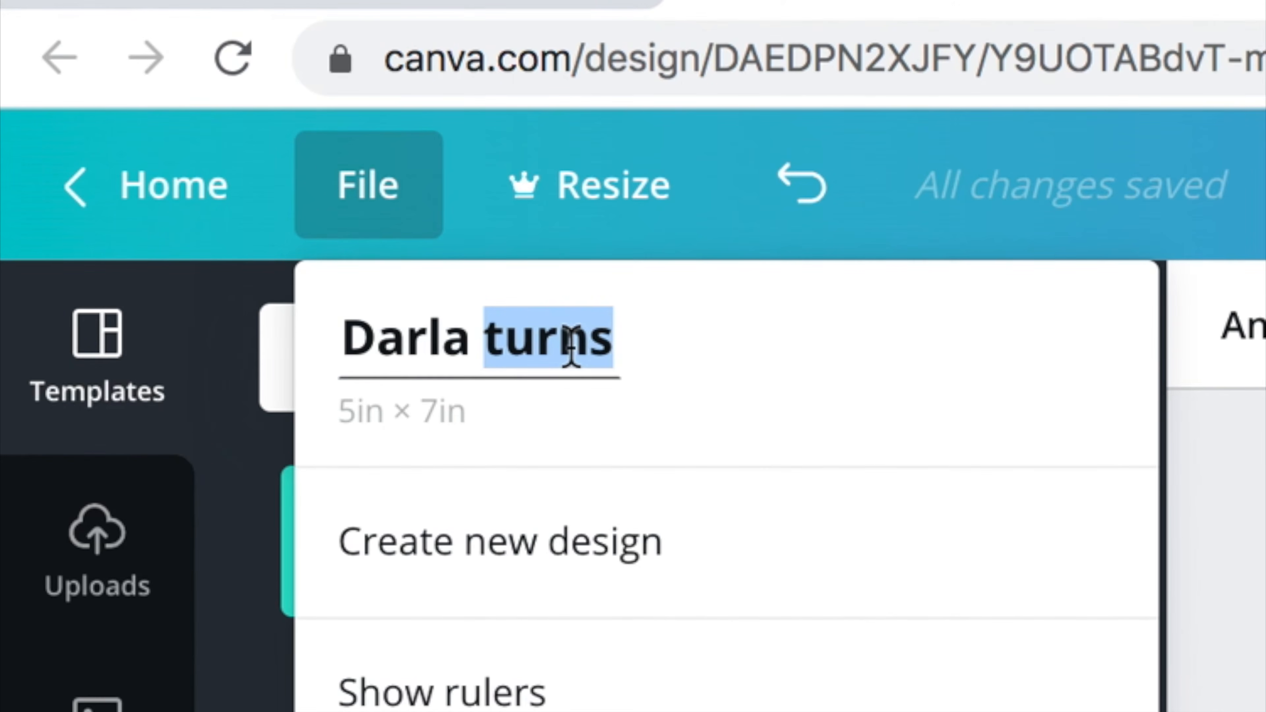
type("Birthday Invi")
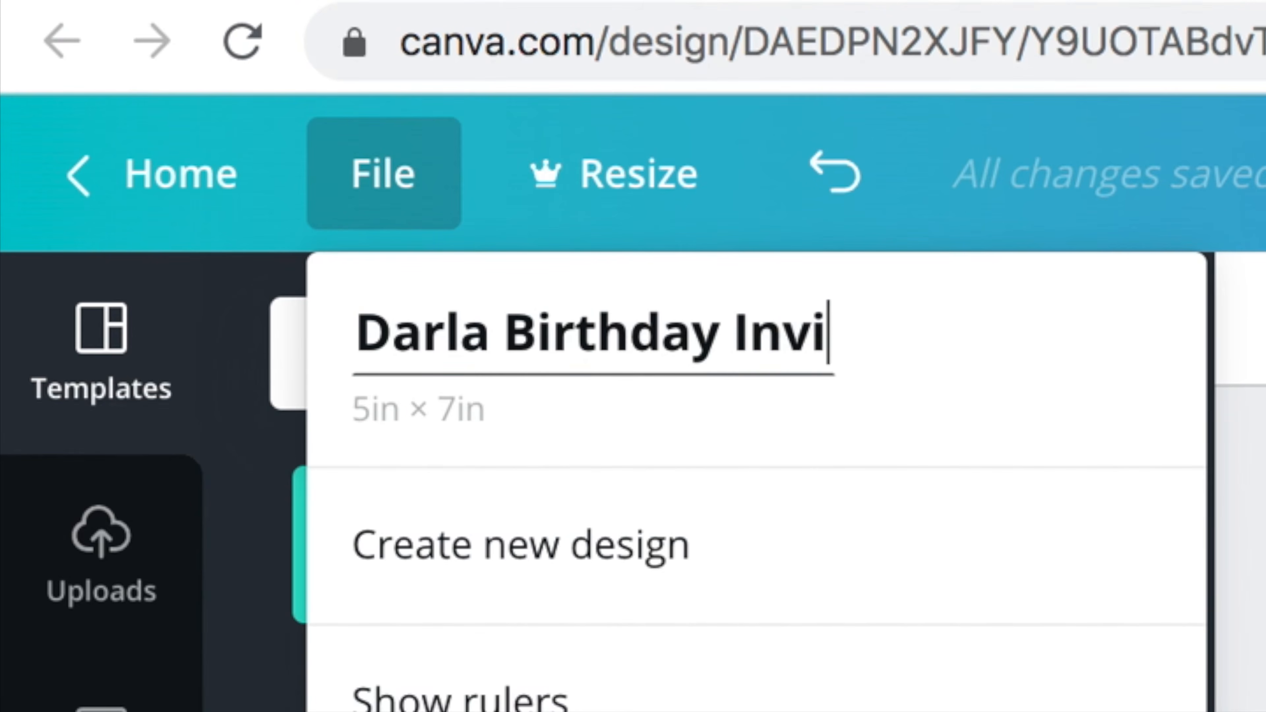
type("tation")
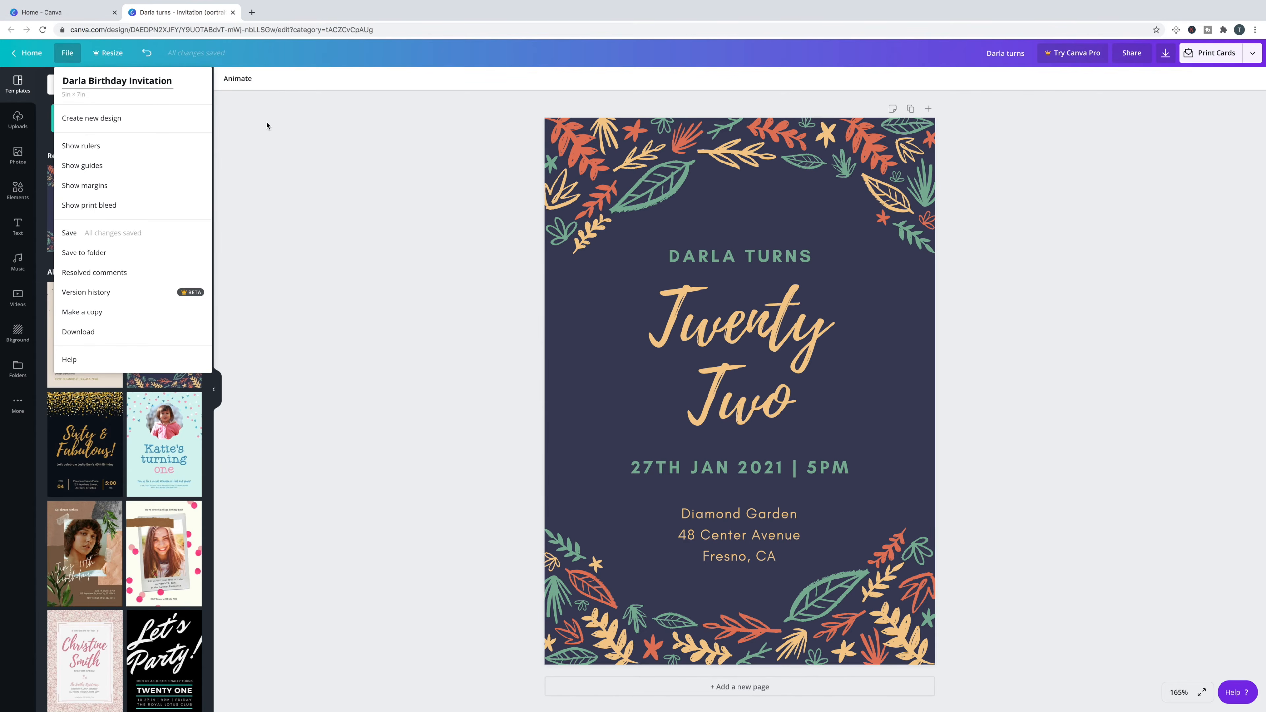
key("Return")
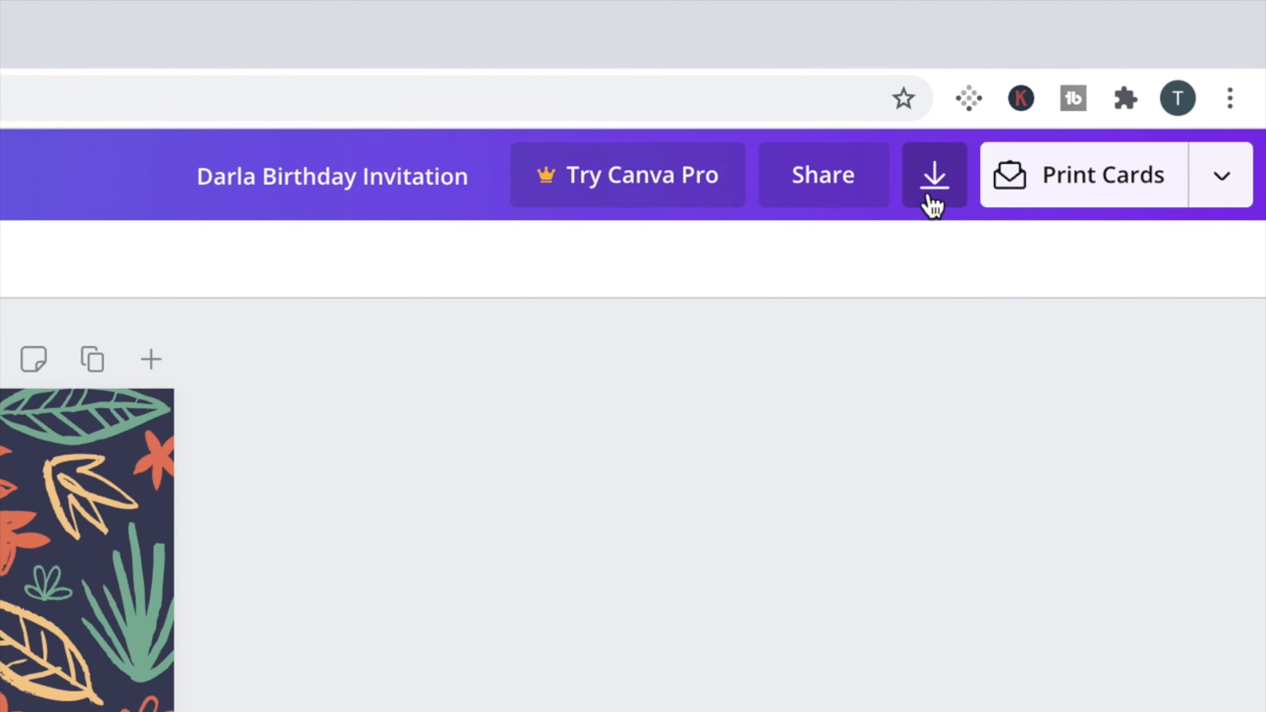
Download the invitation as PDF Print without crop marks and bleed, and dismiss the printing offer.
left_click(929, 196)
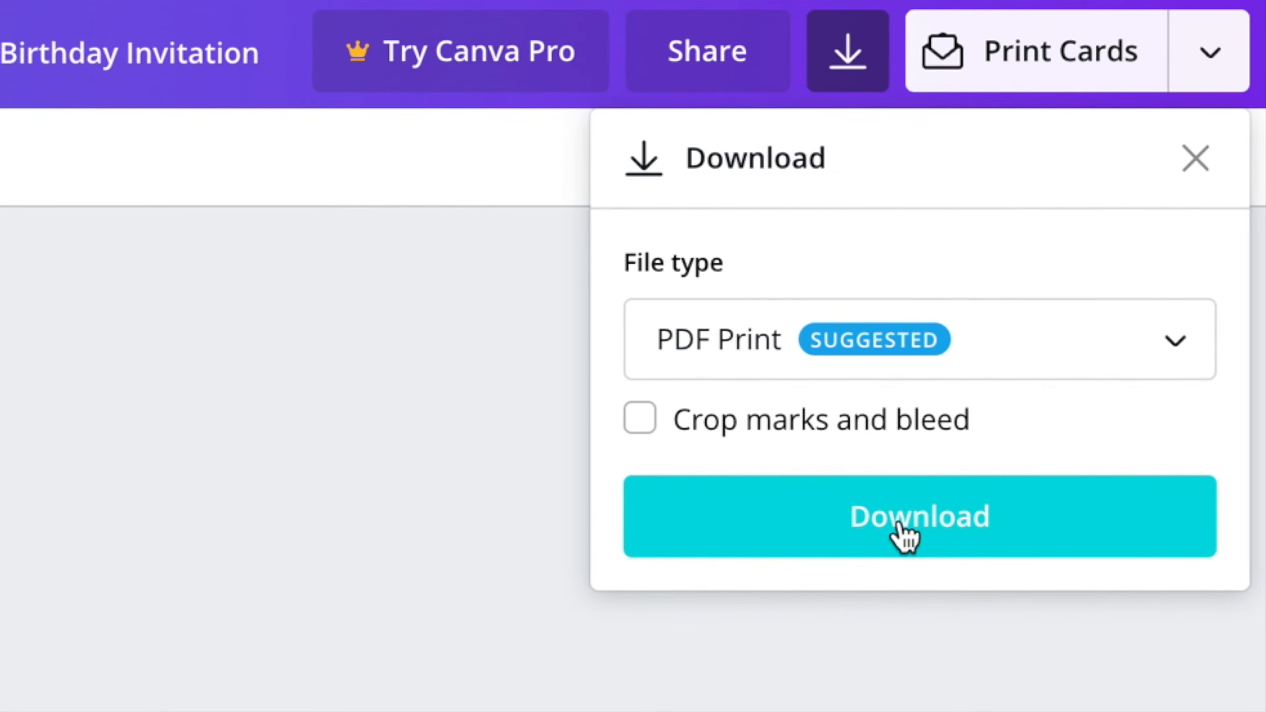
left_click(975, 558)
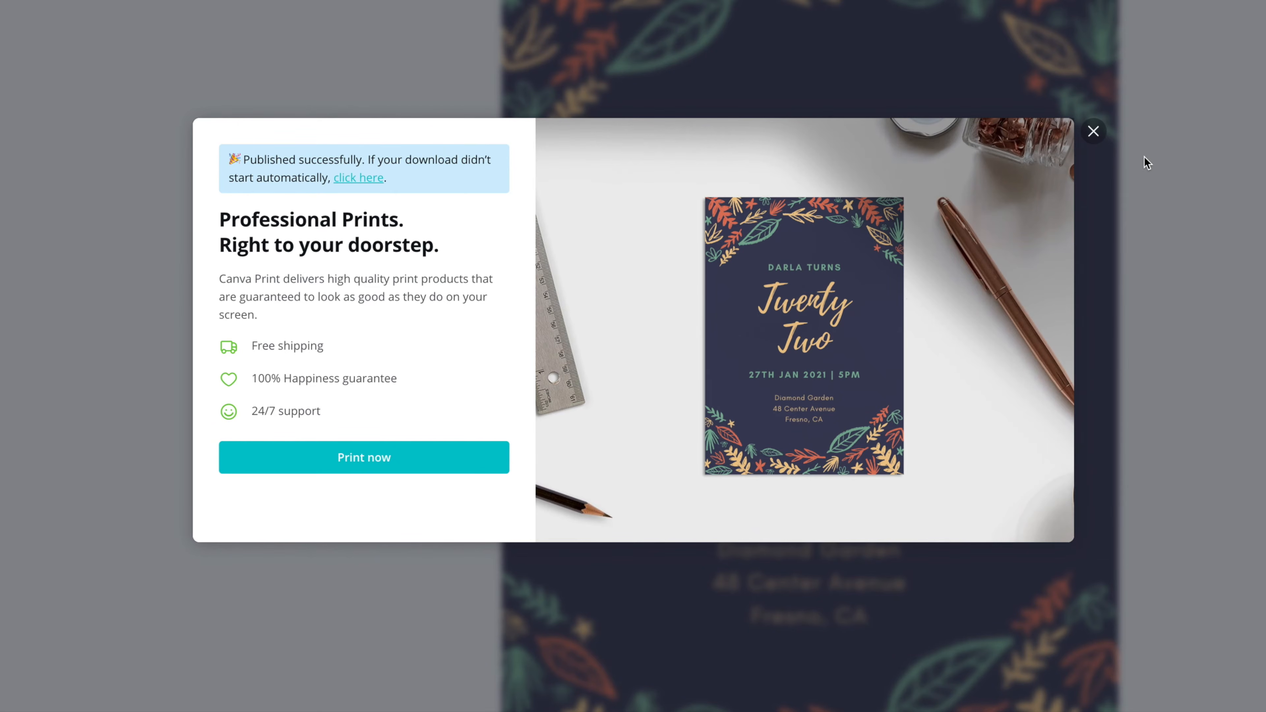
left_click(1093, 131)
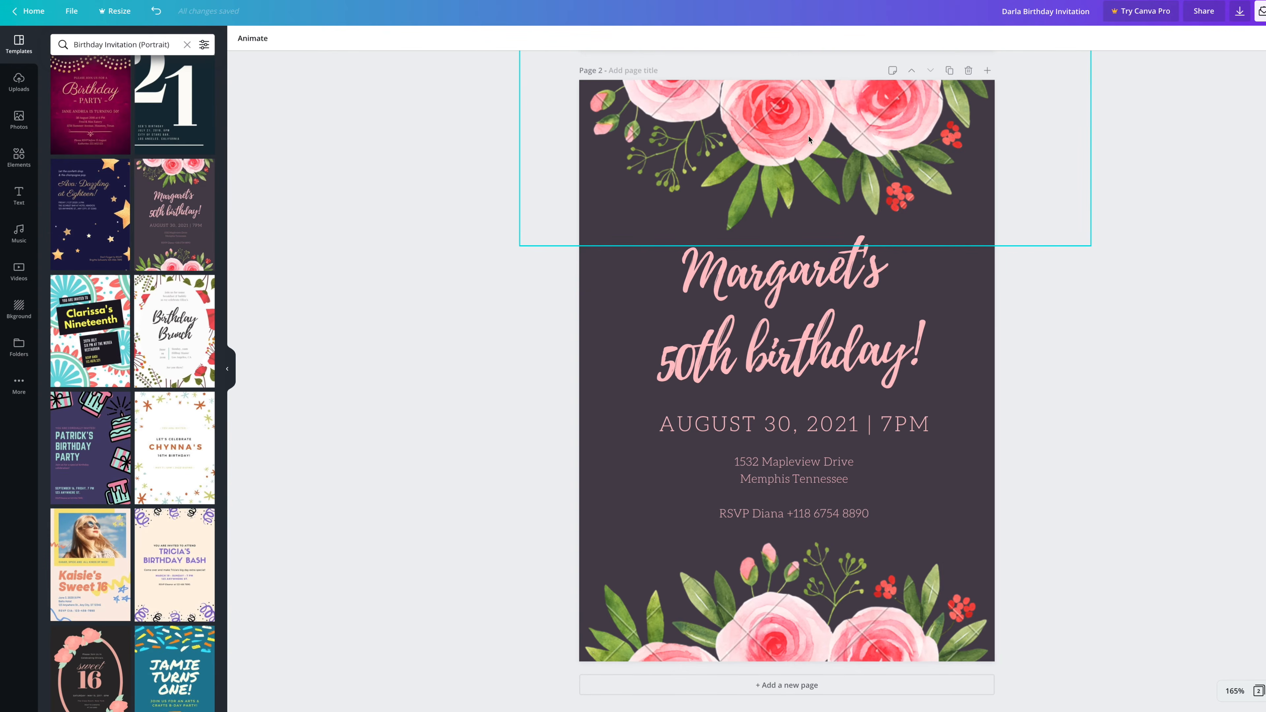
Delete the watermarked rose graphic at the top of the 50th birthday invitation on page 2.
left_click(726, 159)
scroll(725, 208, "up", 1)
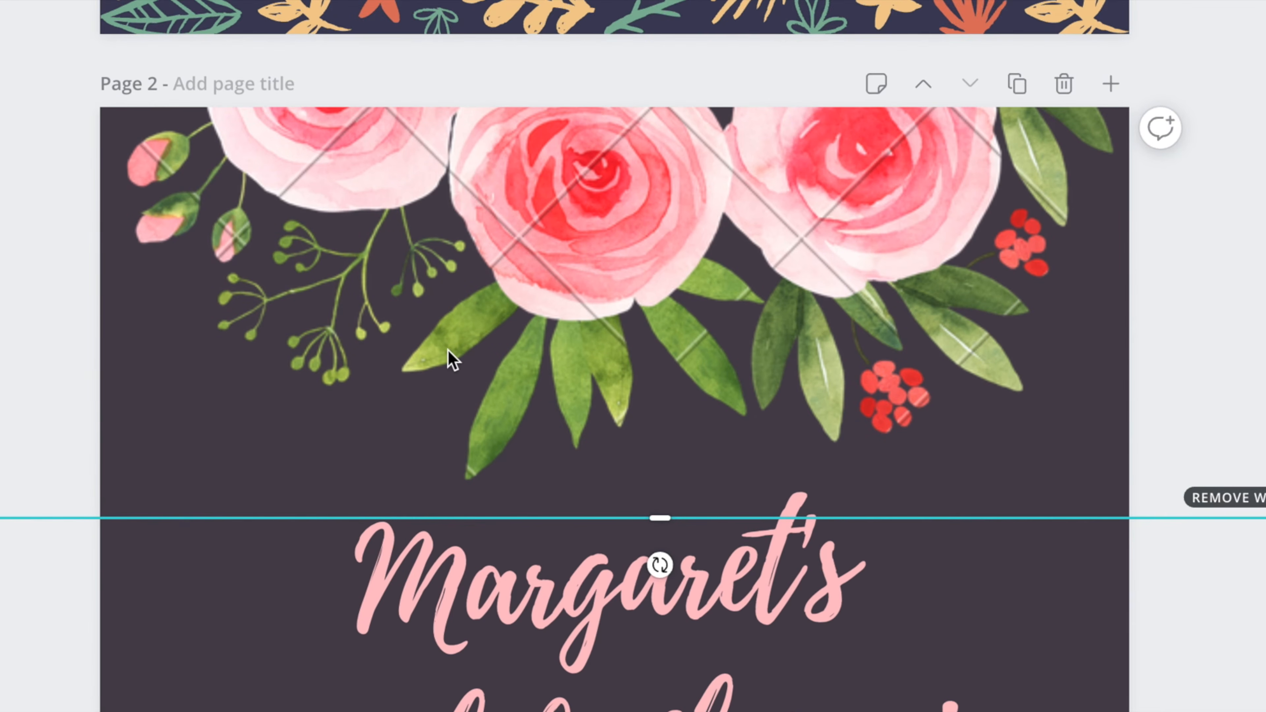
key("Delete")
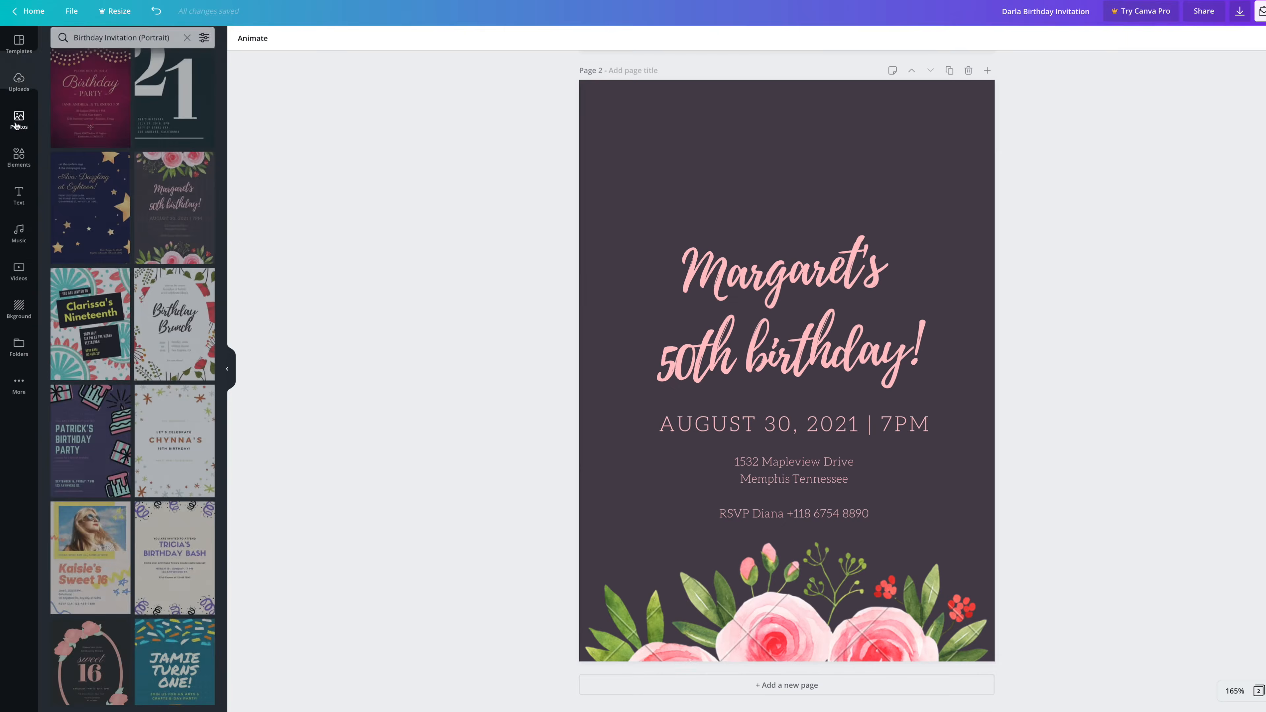
Search the photos for "flowers" and add the free curved garland of colourful flowers and leaves to page 2.
left_click(18, 120)
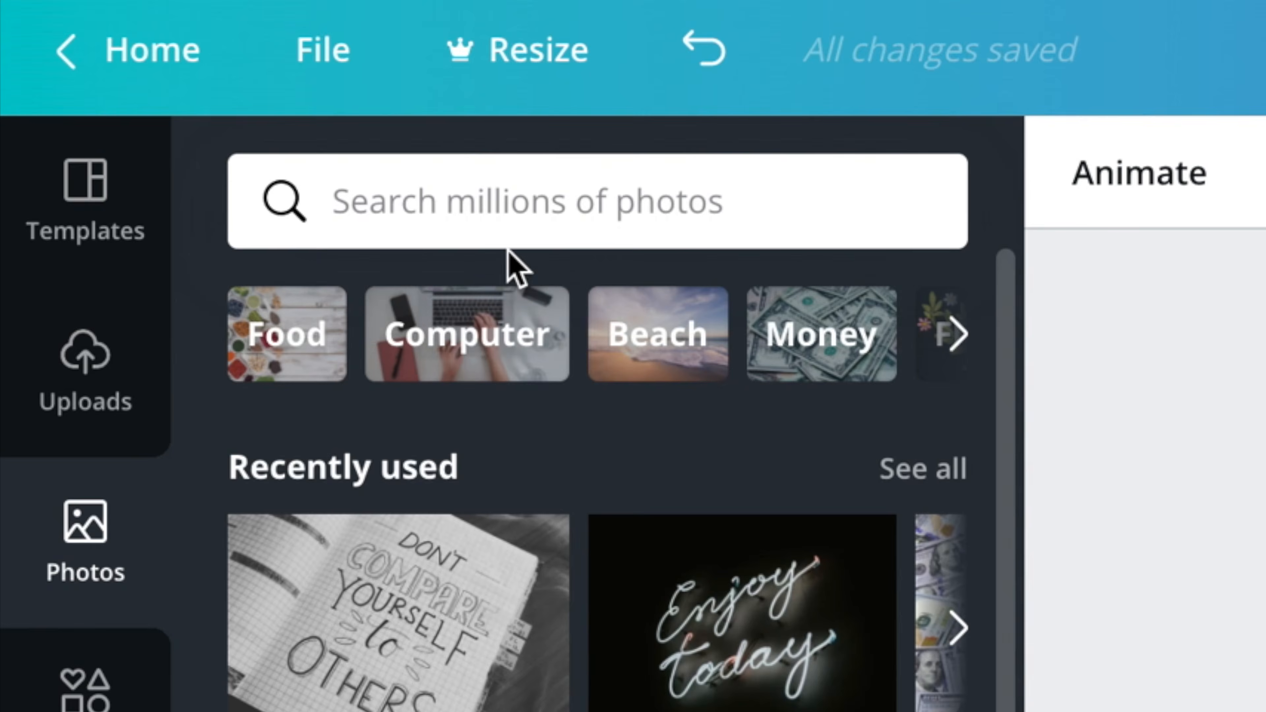
left_click(112, 48)
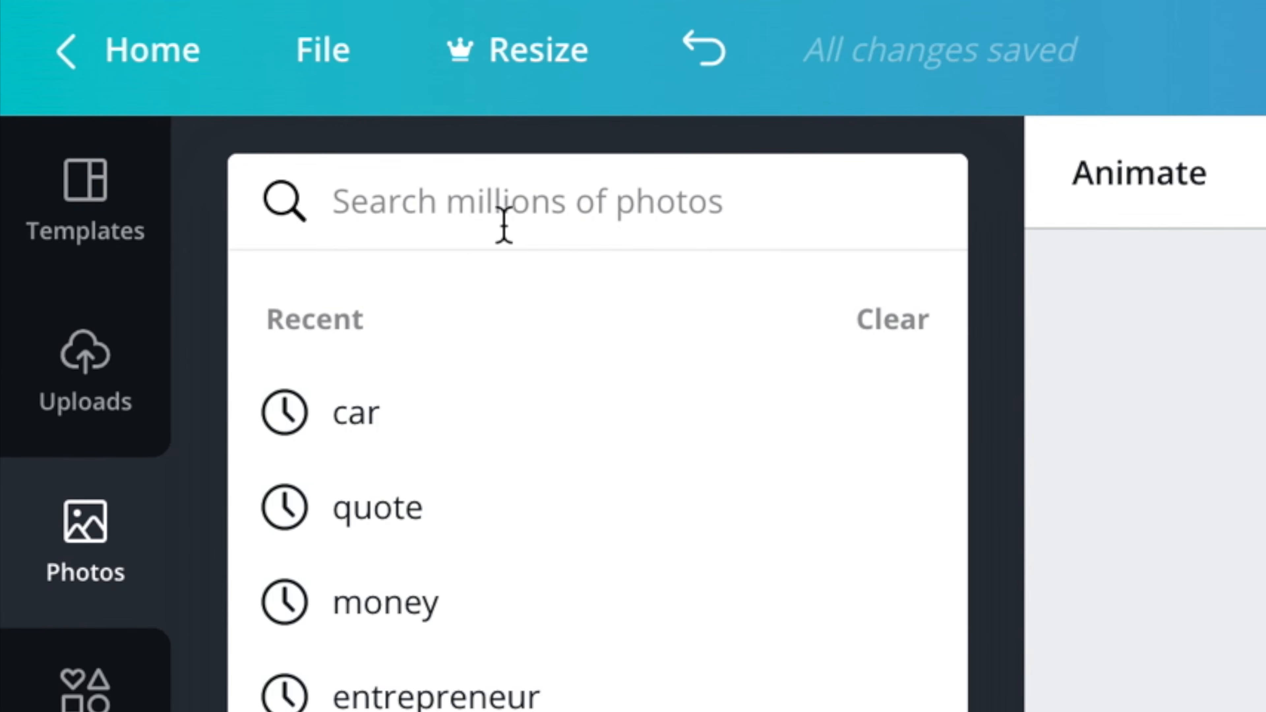
type("flowers")
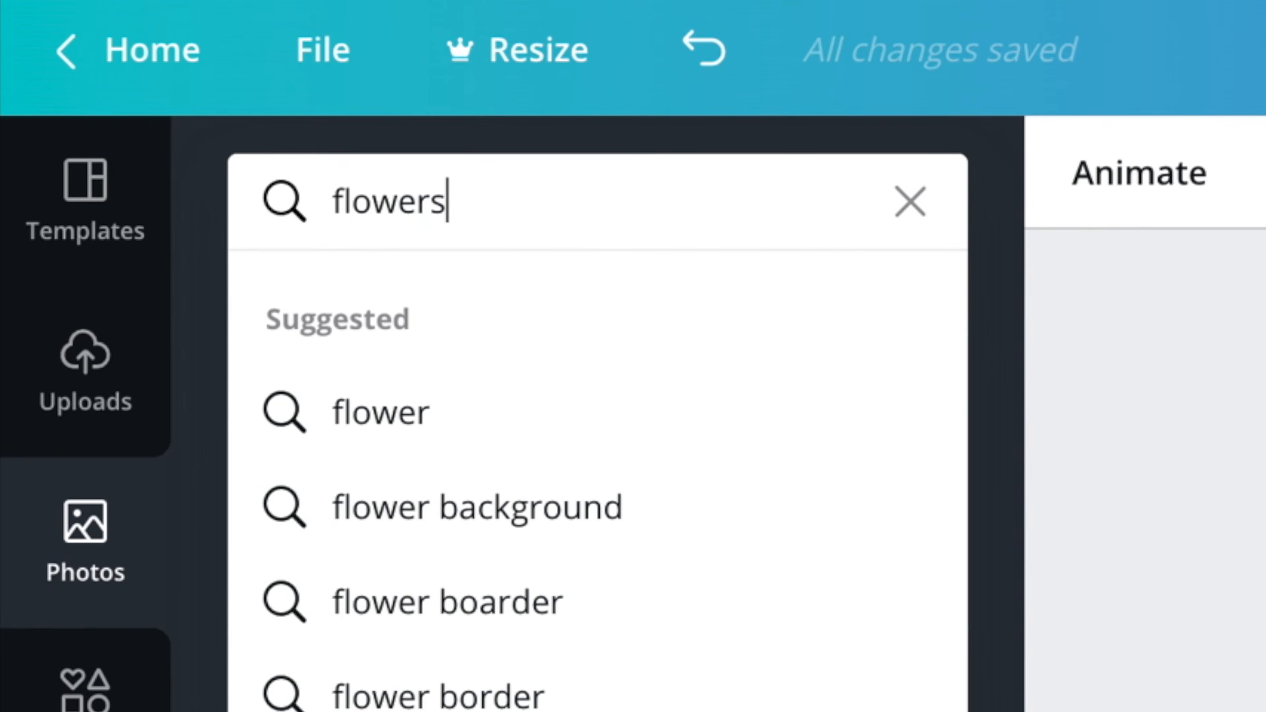
key("Return")
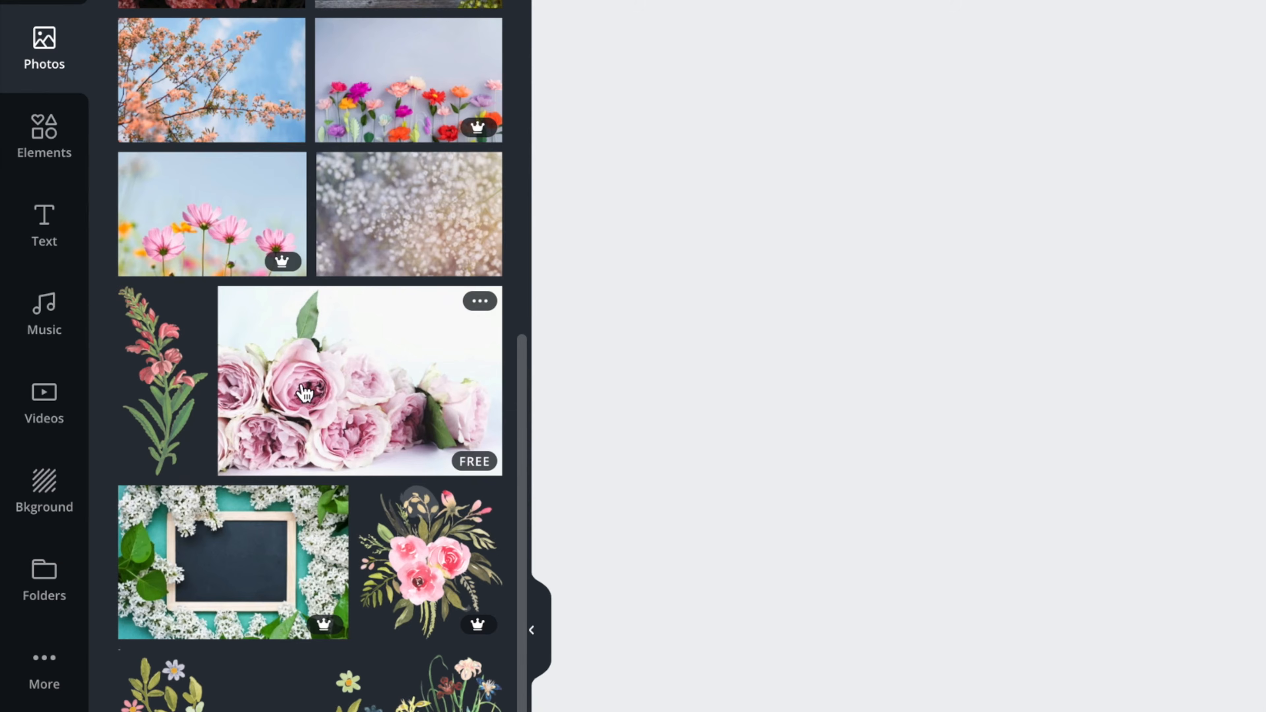
scroll(115, 241, "up", 2)
scroll(377, 148, "up", 6)
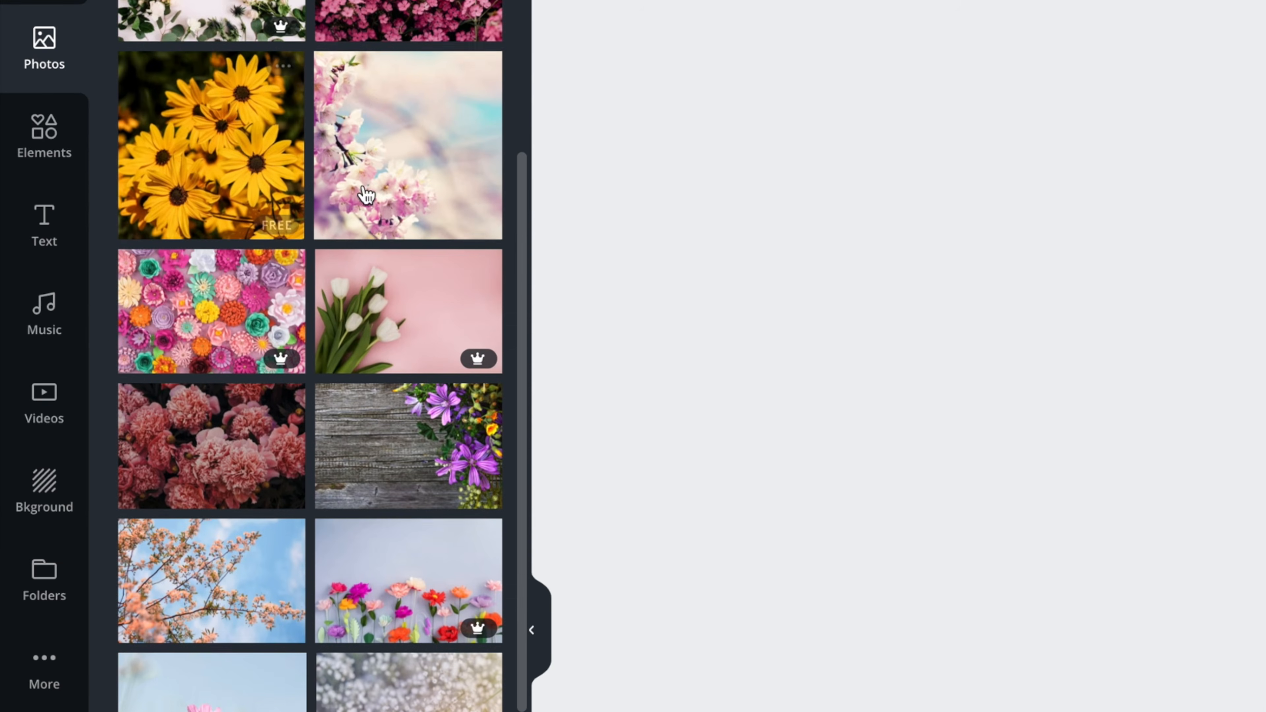
scroll(299, 585, "down", 7)
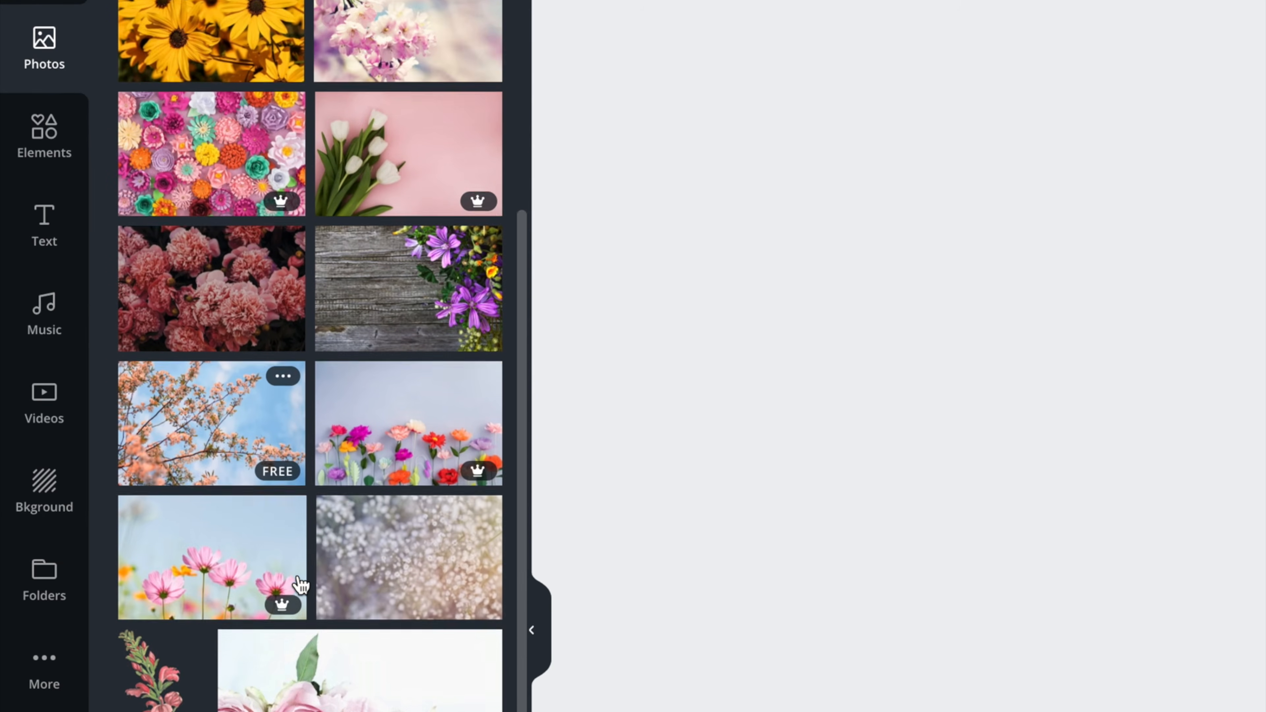
scroll(300, 584, "down", 5)
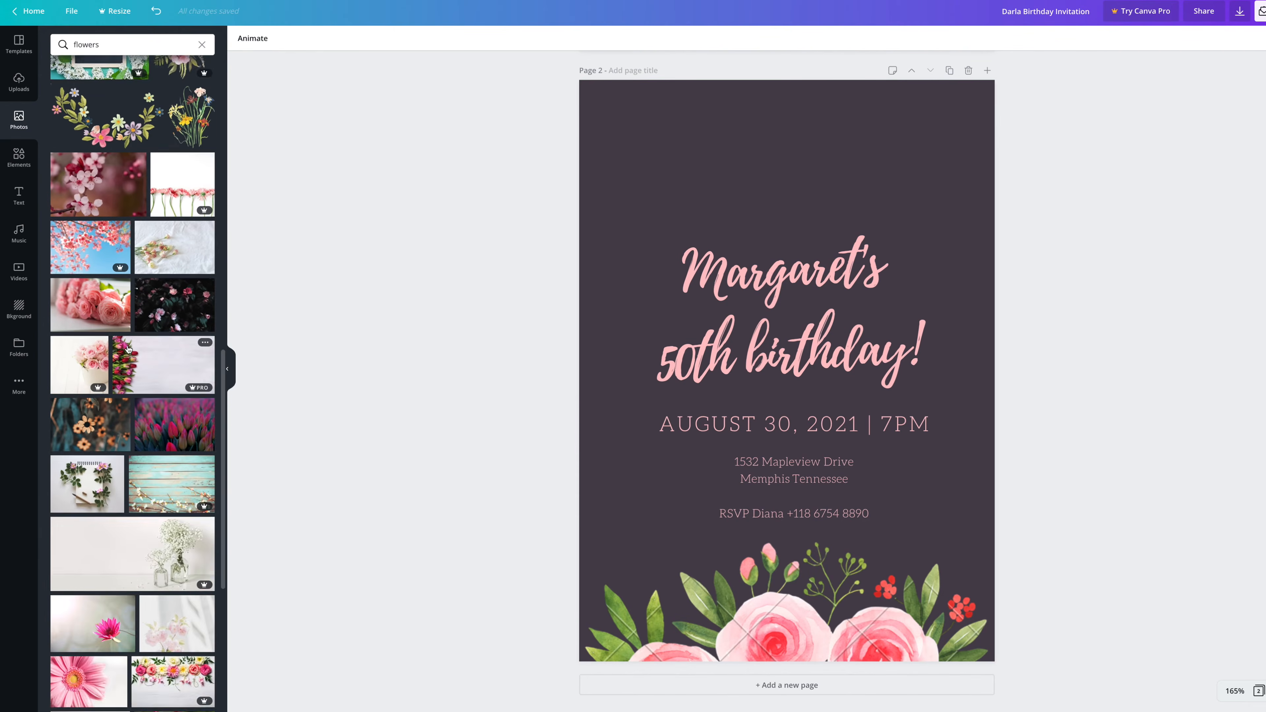
scroll(279, 449, "up", 2)
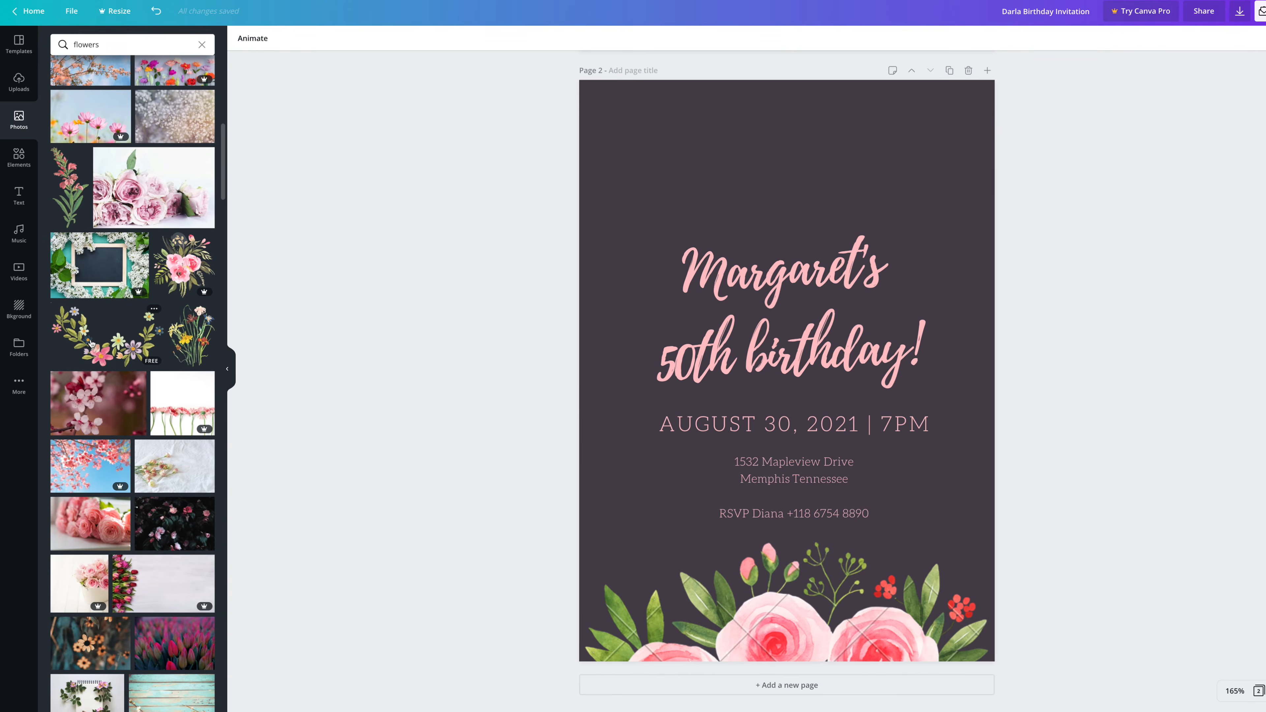
left_click(207, 382)
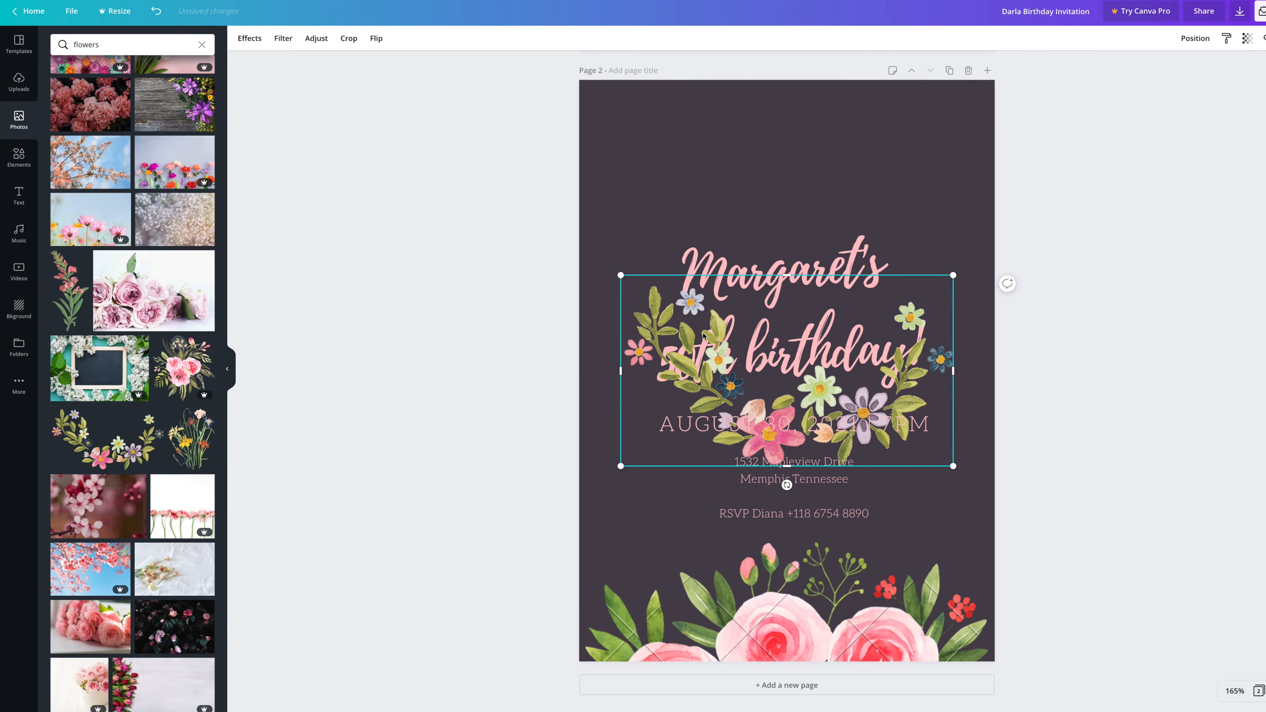
Enlarge the flower garland and place it above the title, running off the page's top and right edges, and deselect it.
left_click_drag(808, 344, 802, 185)
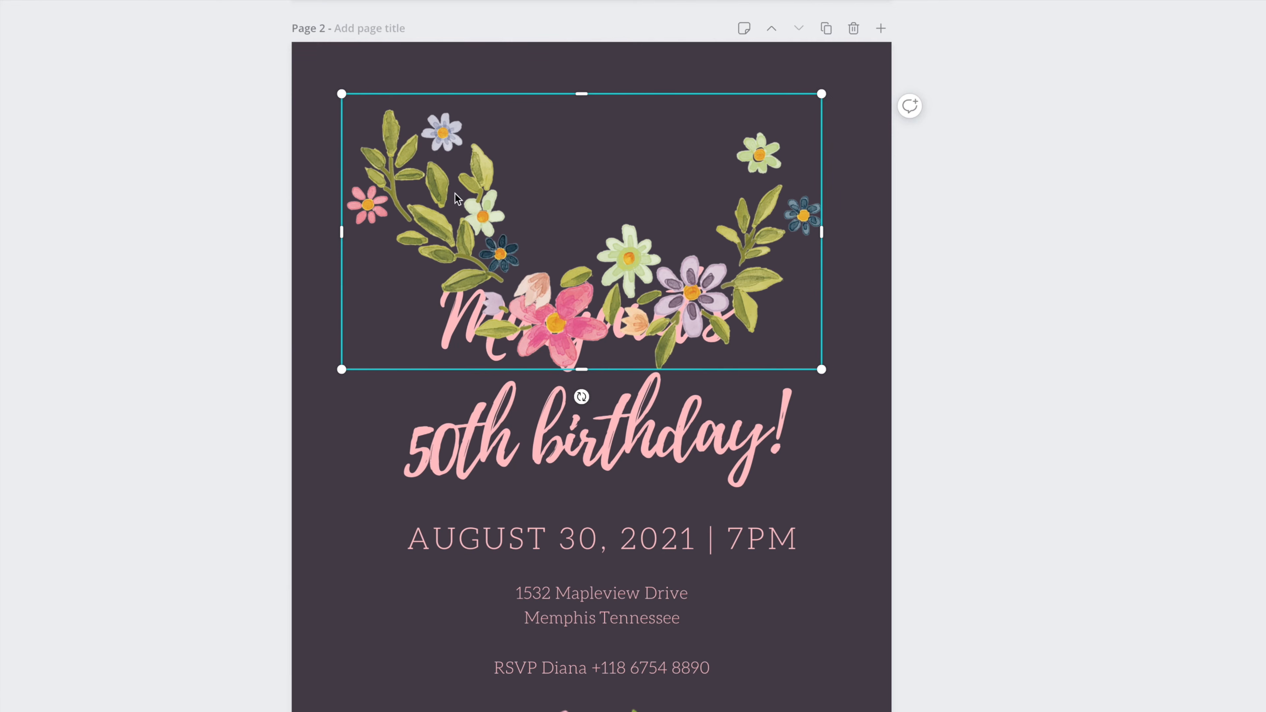
left_click_drag(444, 207, 436, 156)
left_click_drag(757, 264, 899, 308)
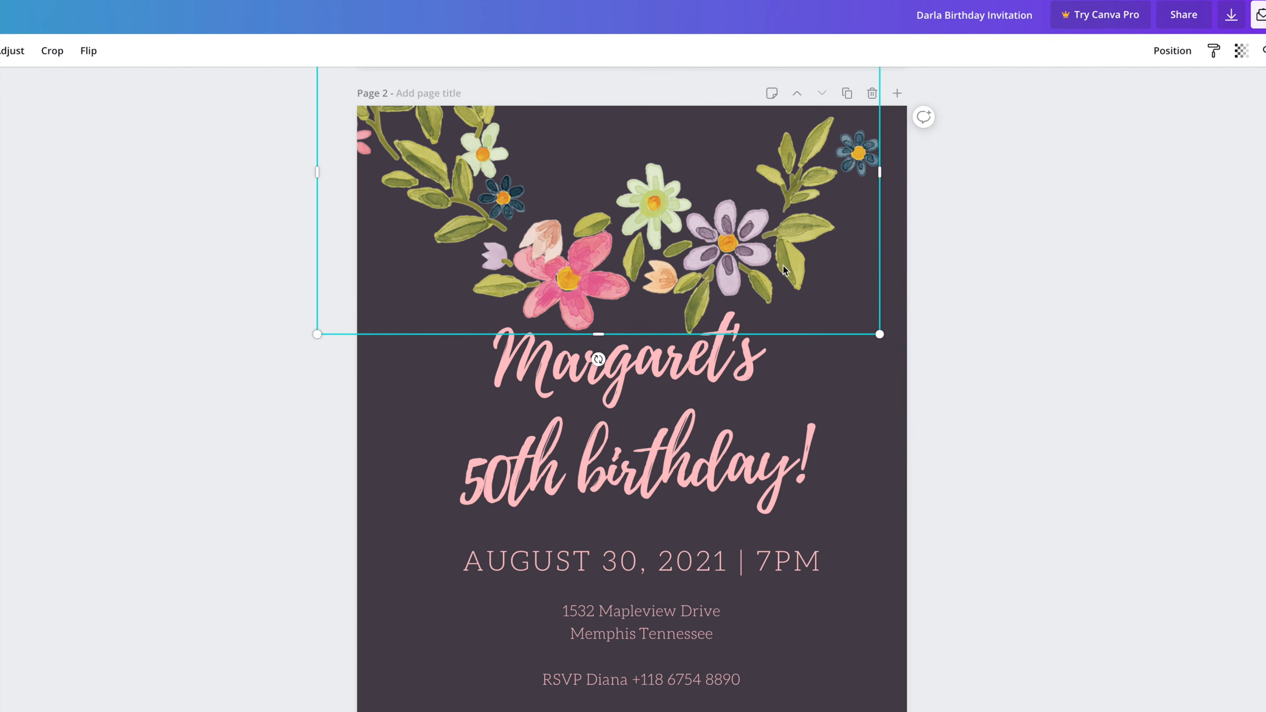
left_click_drag(784, 270, 886, 209)
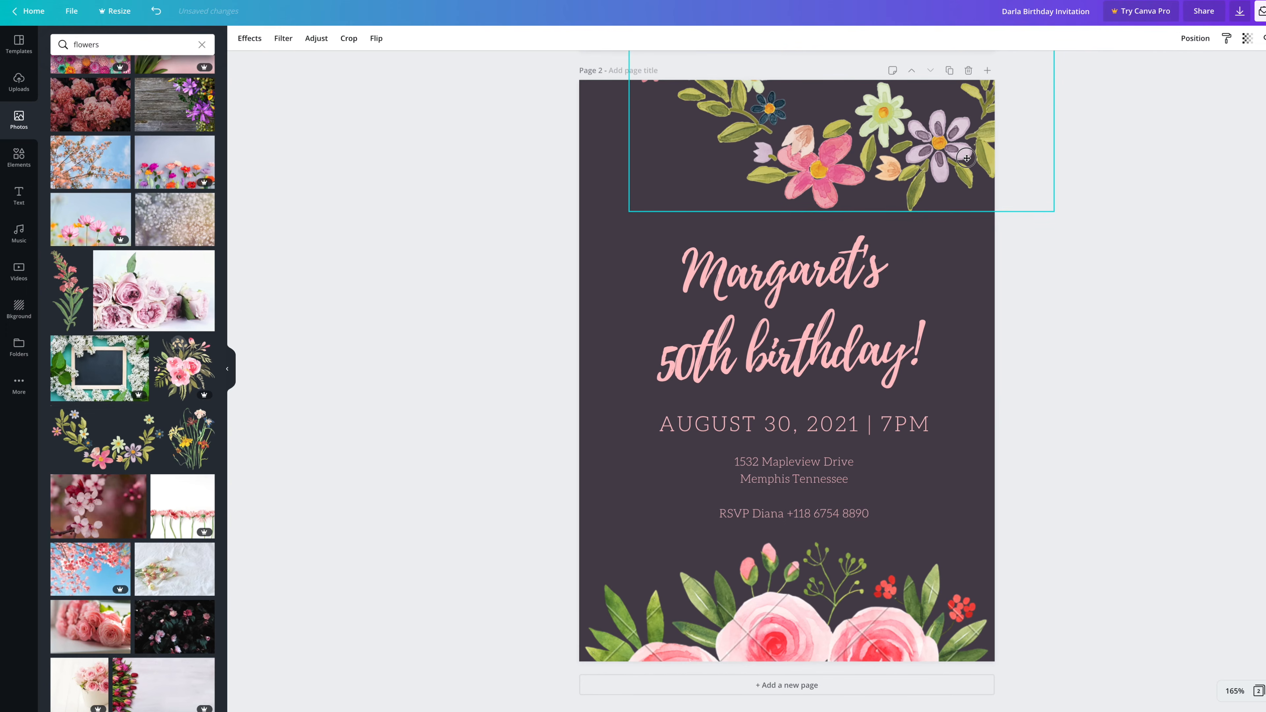
mouse_move(1053, 212)
left_mouse_down()
mouse_move(1082, 232)
mouse_move(1078, 210)
left_mouse_up()
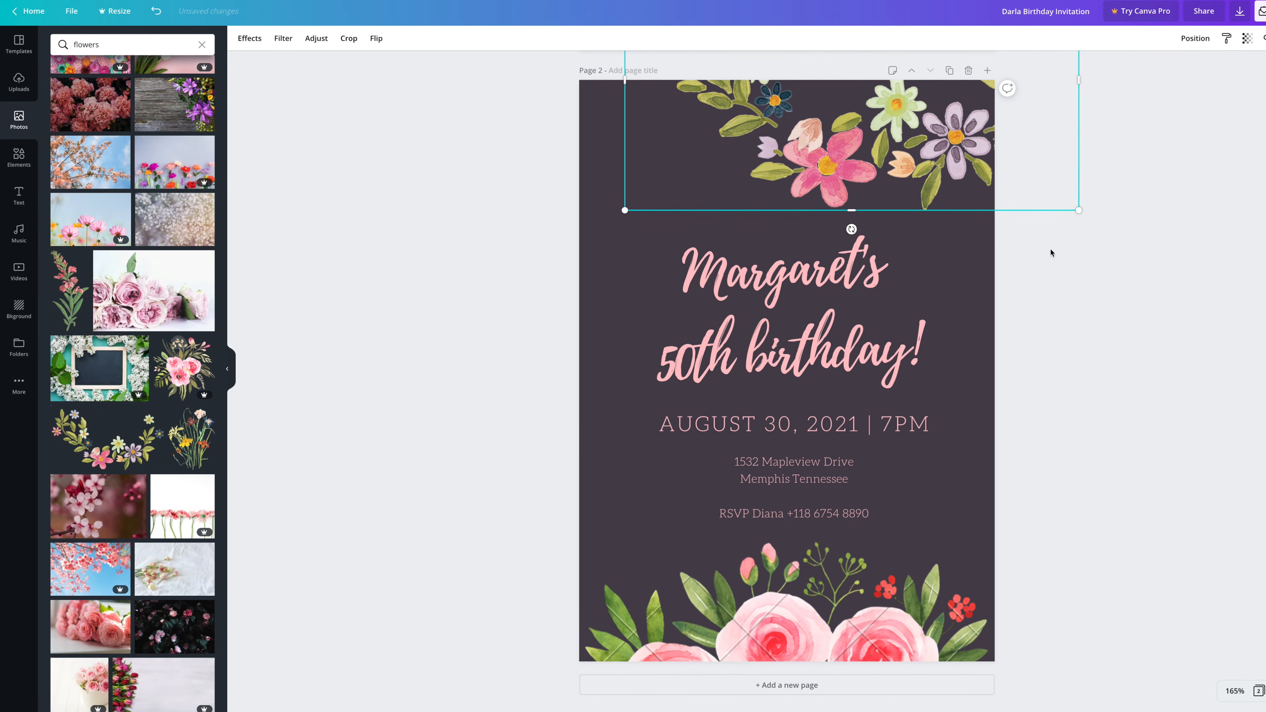
left_click(1043, 316)
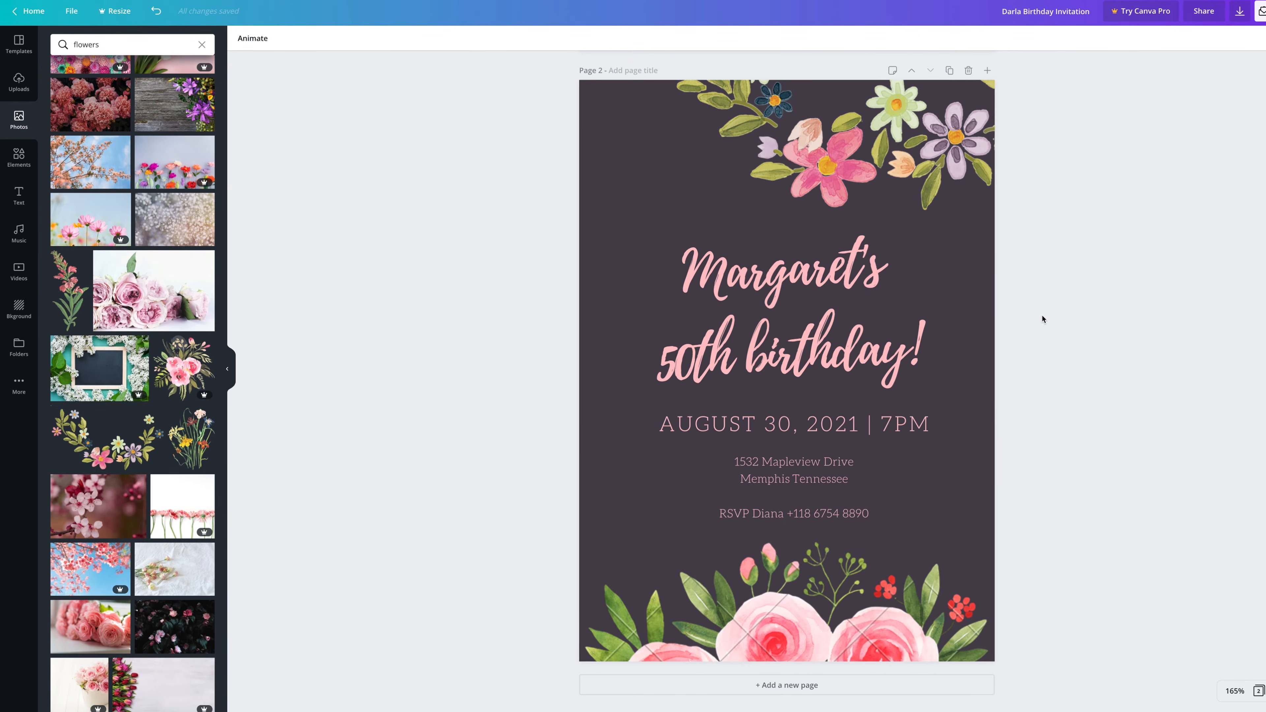
Replace the watermarked rose graphic at the bottom of page 2 with a second, enlarged copy of the free flower garland.
left_click(555, 505)
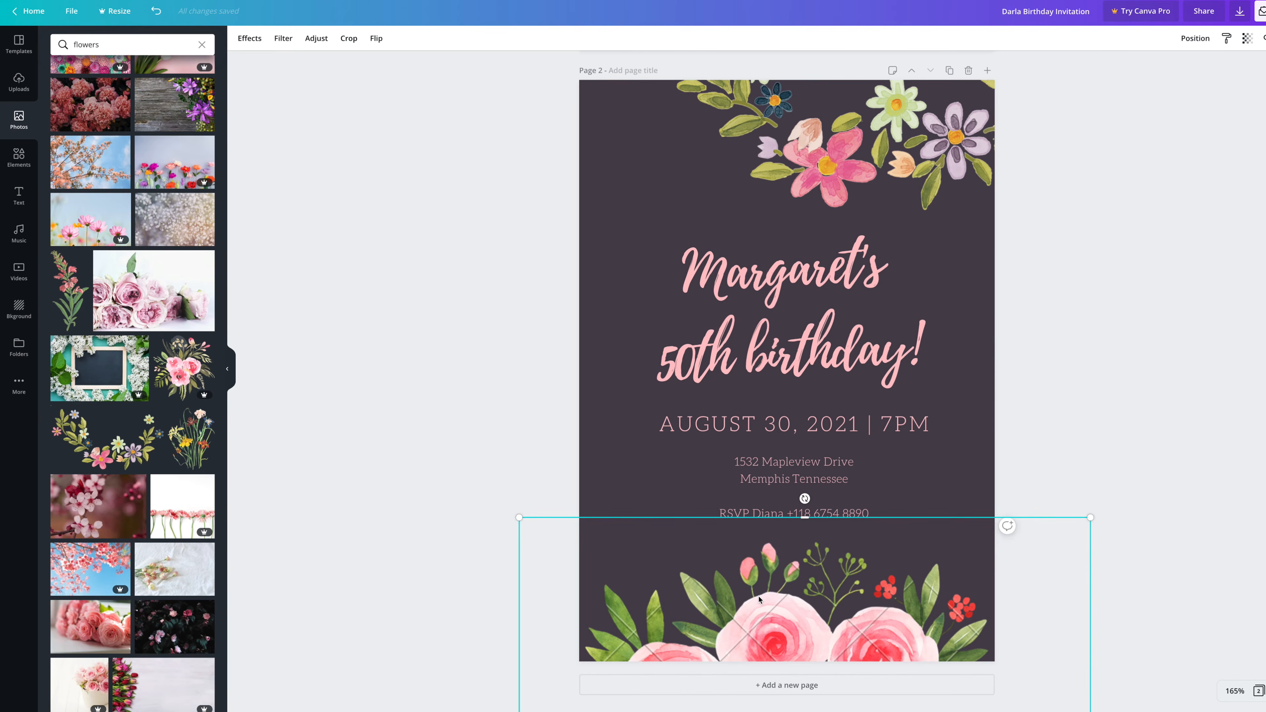
key("Delete")
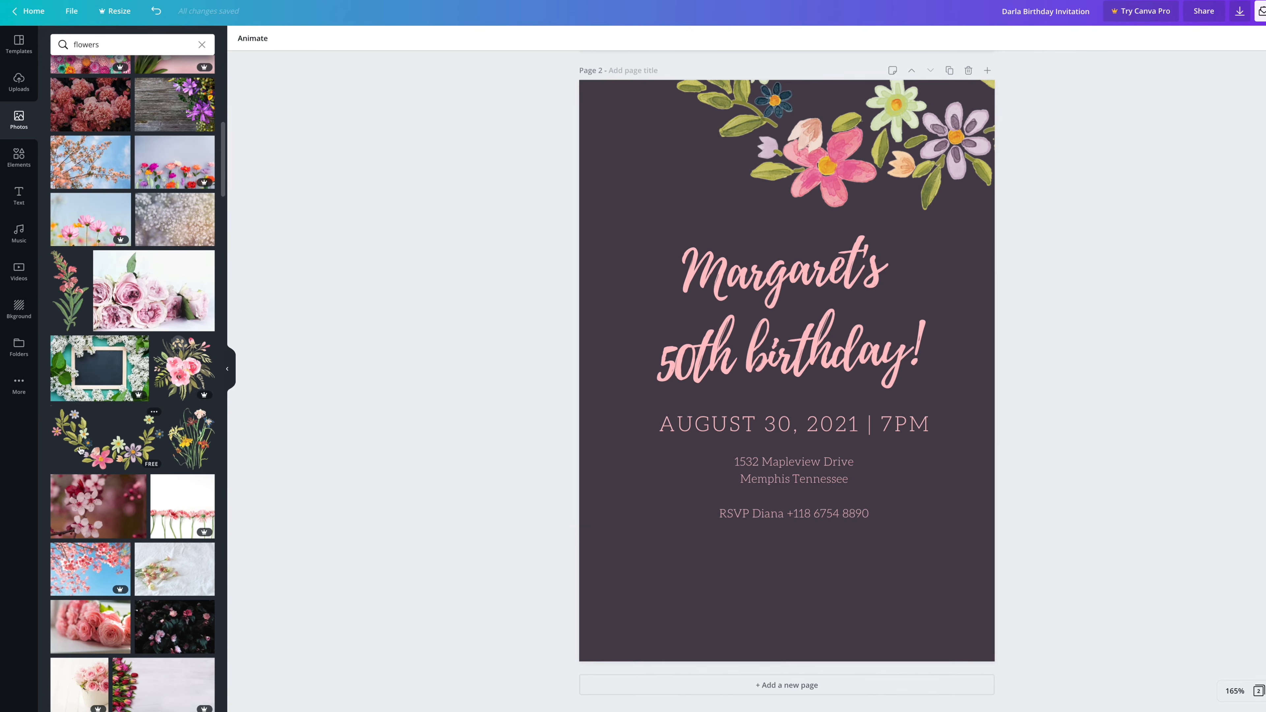
left_click(126, 445)
left_click_drag(591, 447, 557, 641)
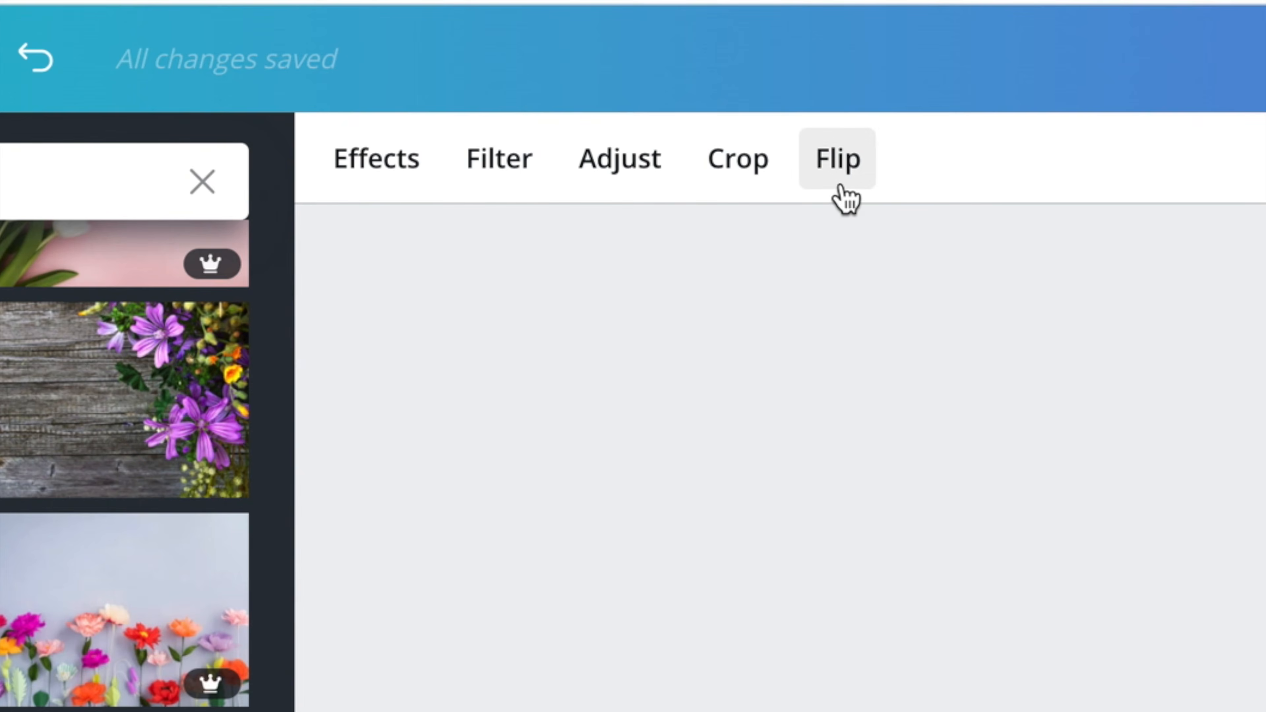
Flip the lower garland vertically, rotate it about 13° clockwise, and place it in the page's bottom-left corner, running off the edges.
left_click(376, 39)
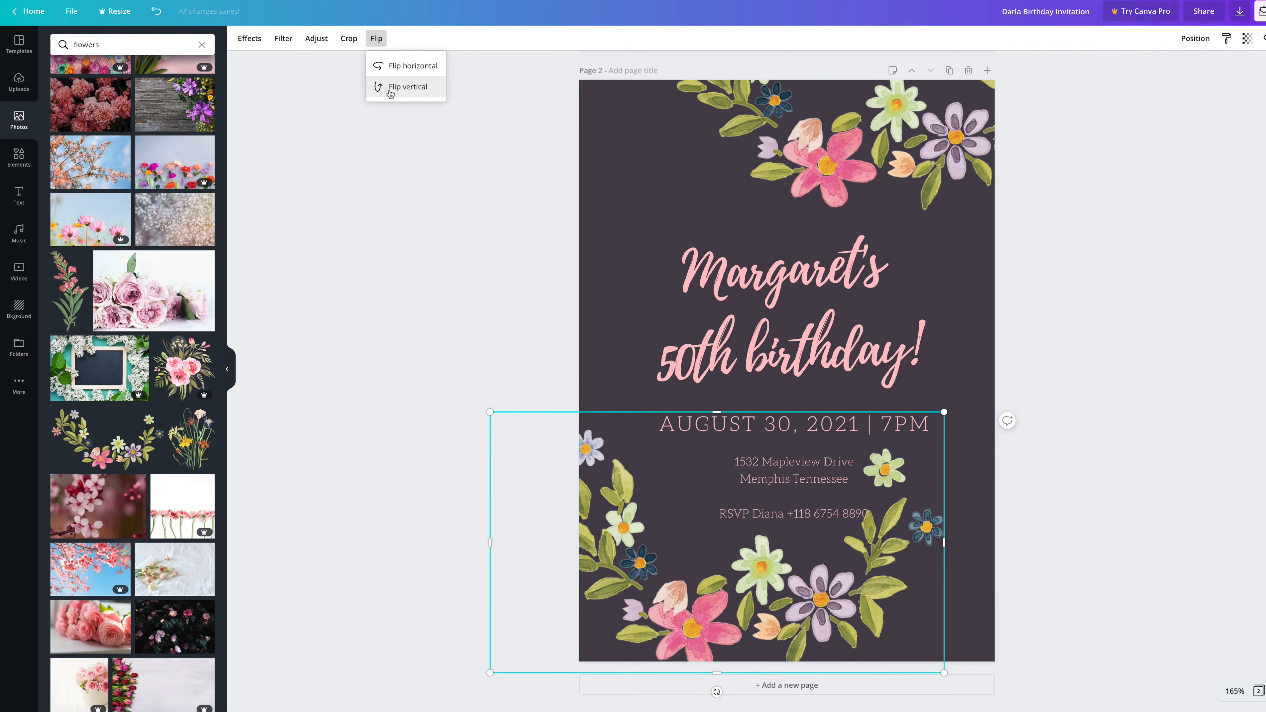
left_click(390, 88)
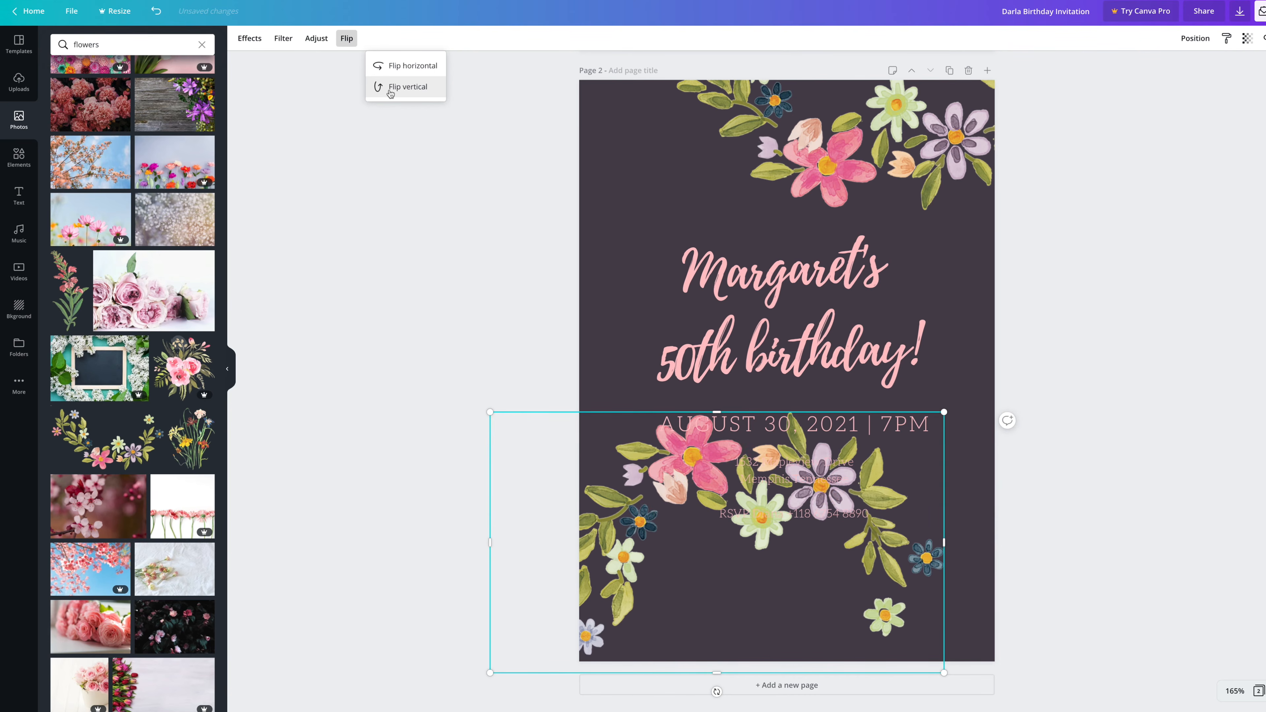
left_click_drag(797, 468, 742, 591)
left_click_drag(907, 602, 884, 654)
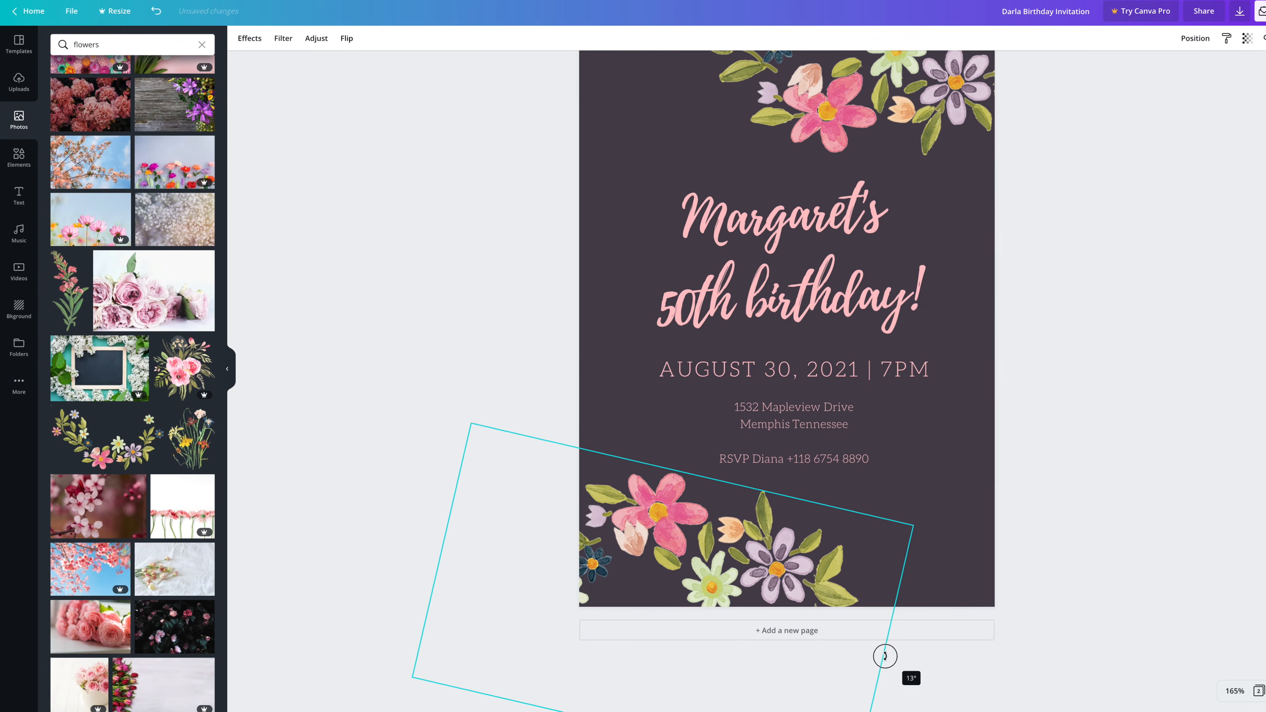
left_click_drag(731, 563, 718, 549)
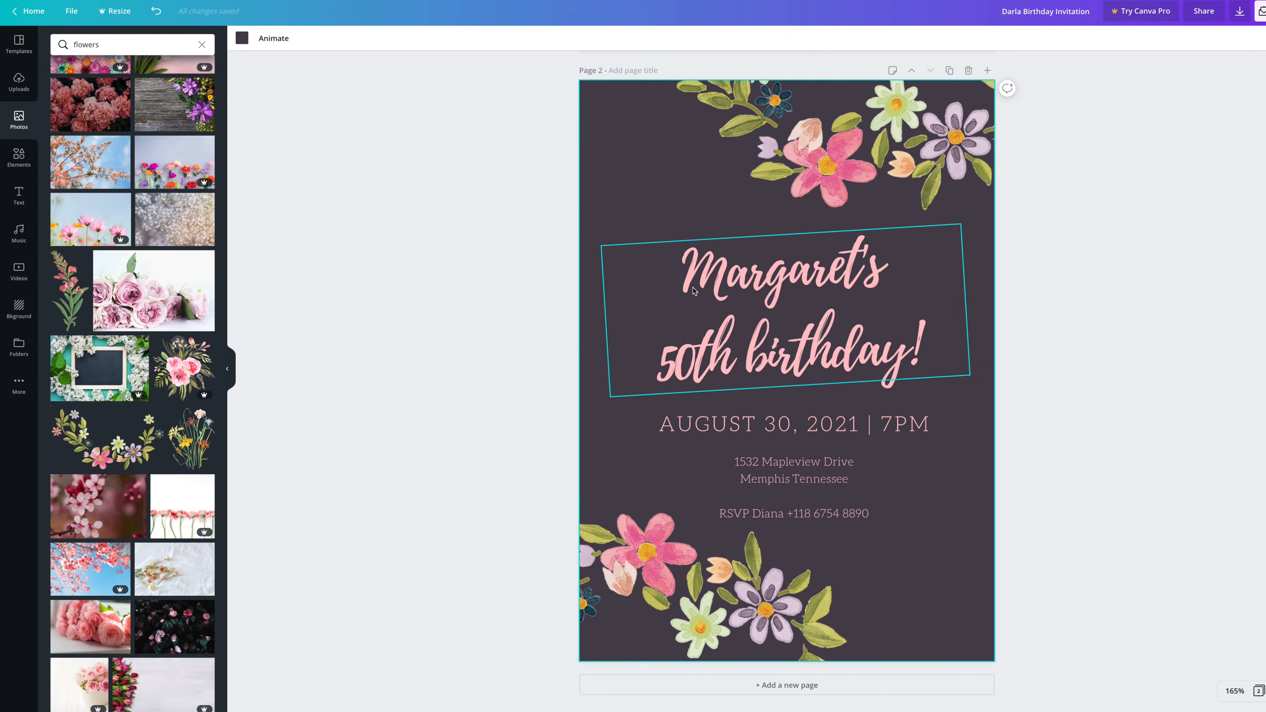
Replace the name in the page 2 title with the new celebrant's first name, change the age to 35th, and deselect the text.
left_click(811, 278)
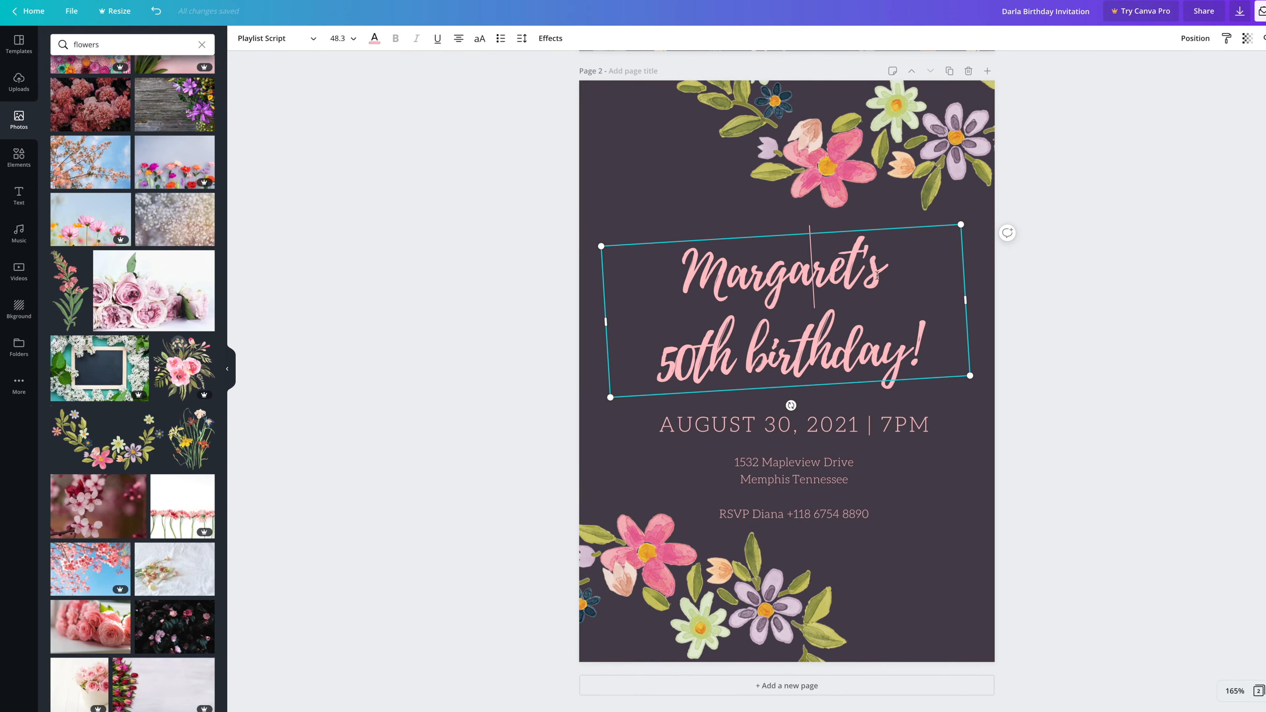
double_click(772, 285)
type("Trixie")
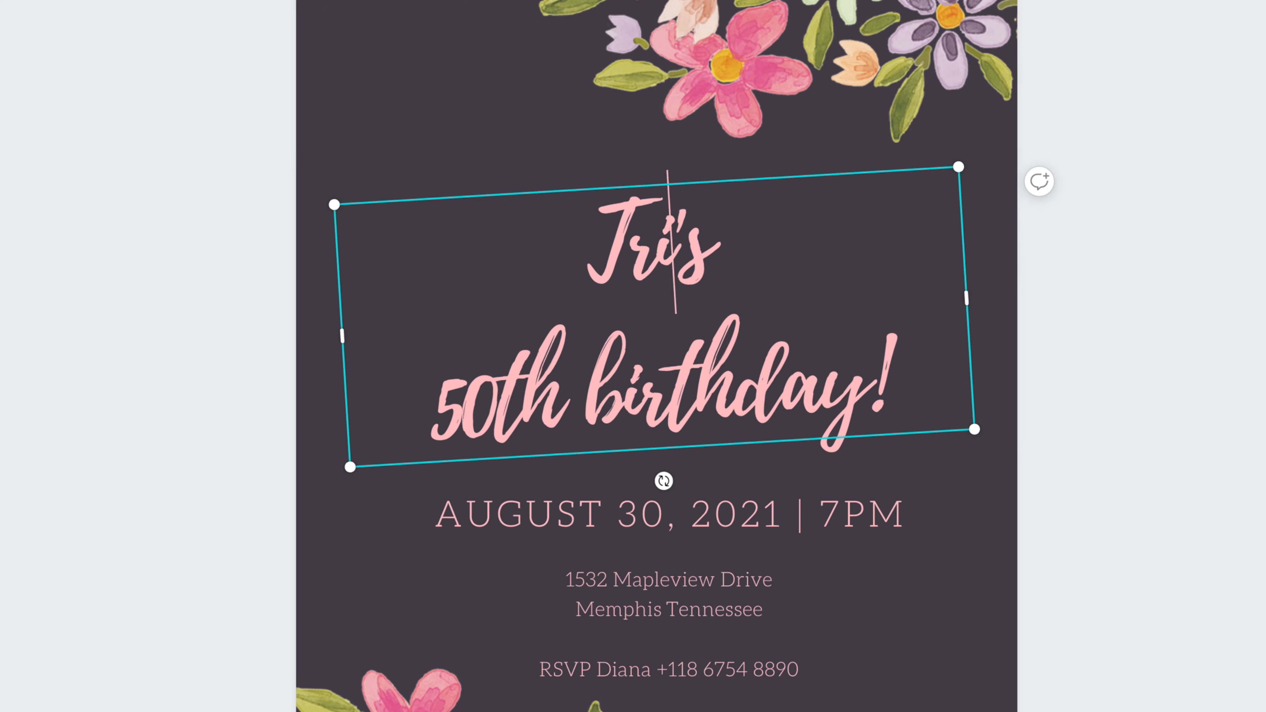
double_click(496, 392)
left_click(483, 398, "shift")
type("35t")
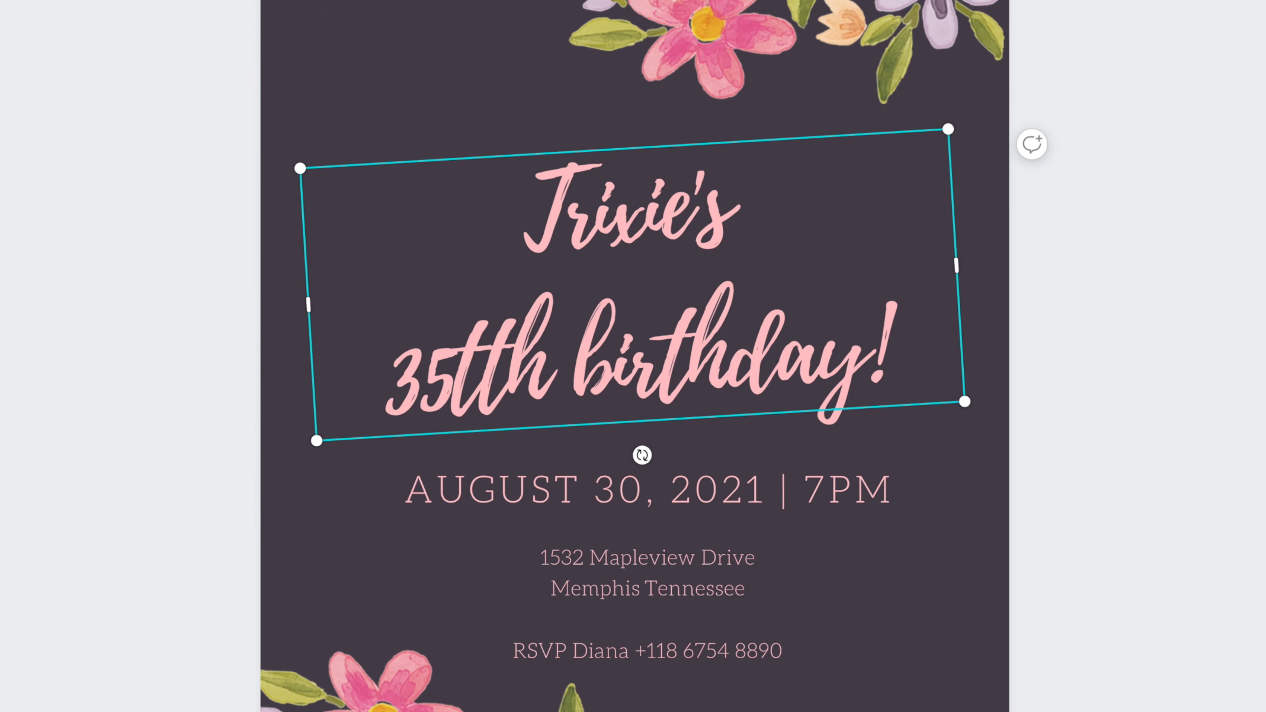
key("BackSpace")
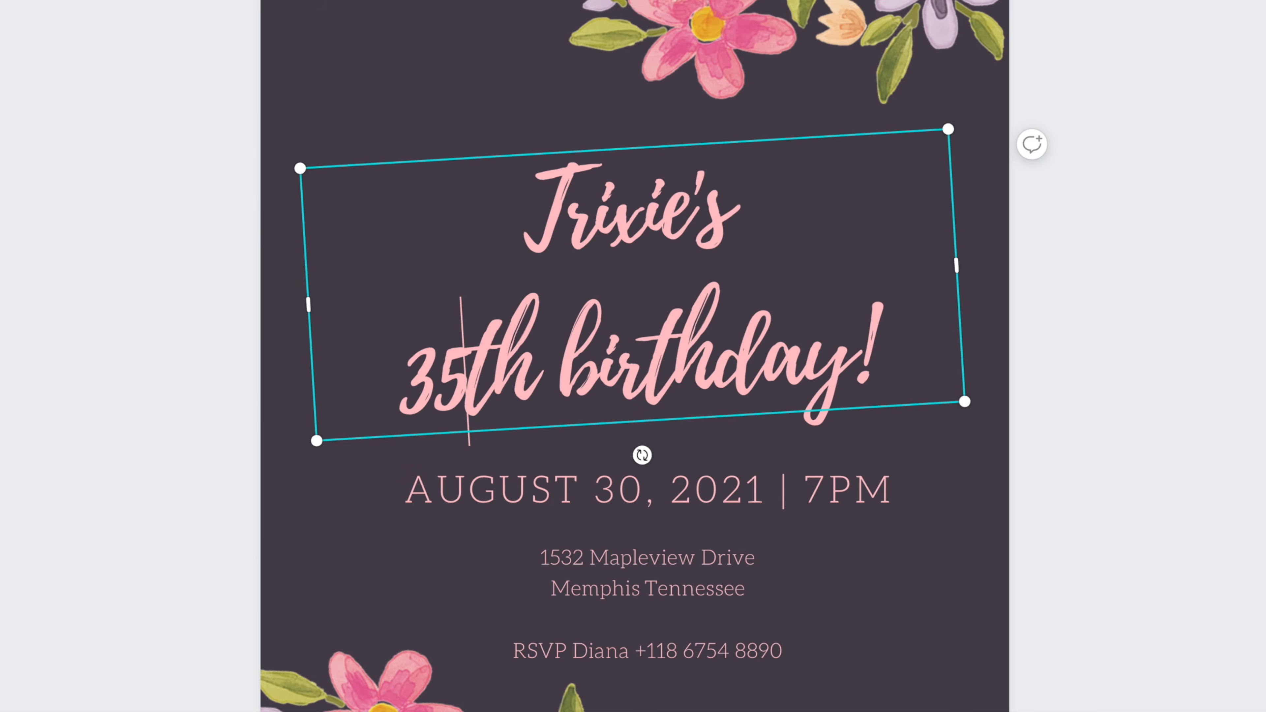
left_click(924, 544)
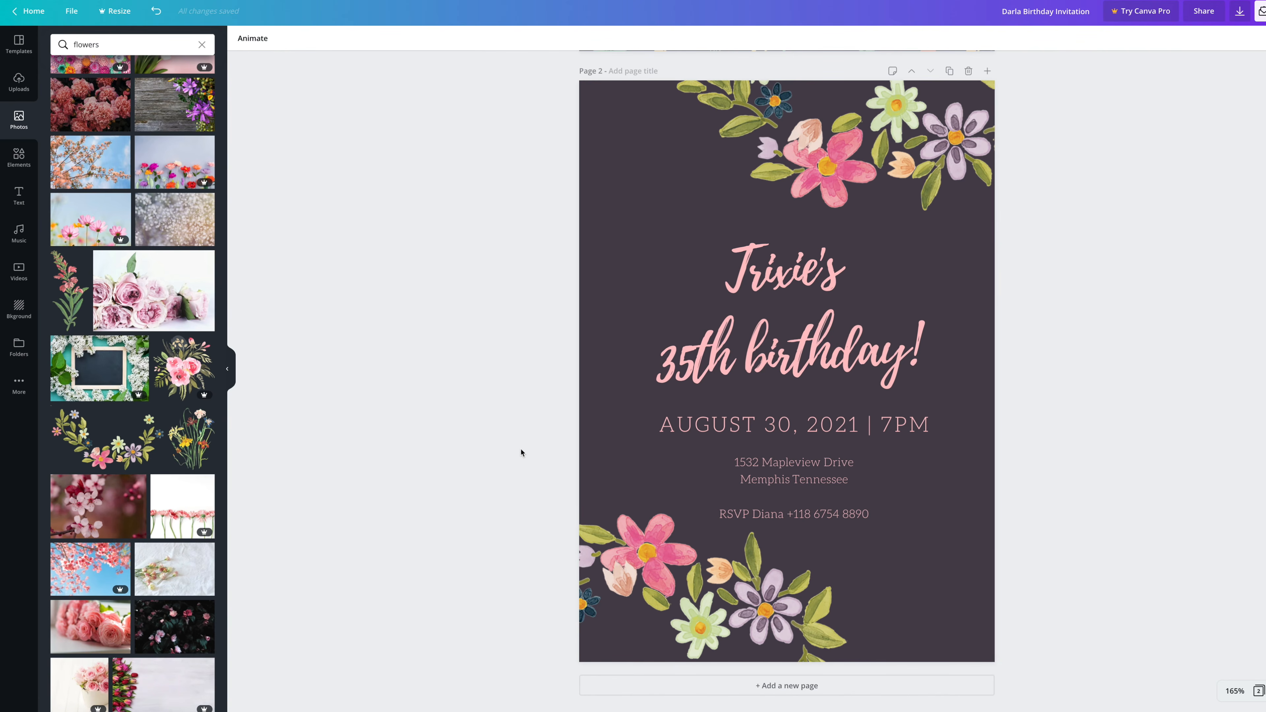